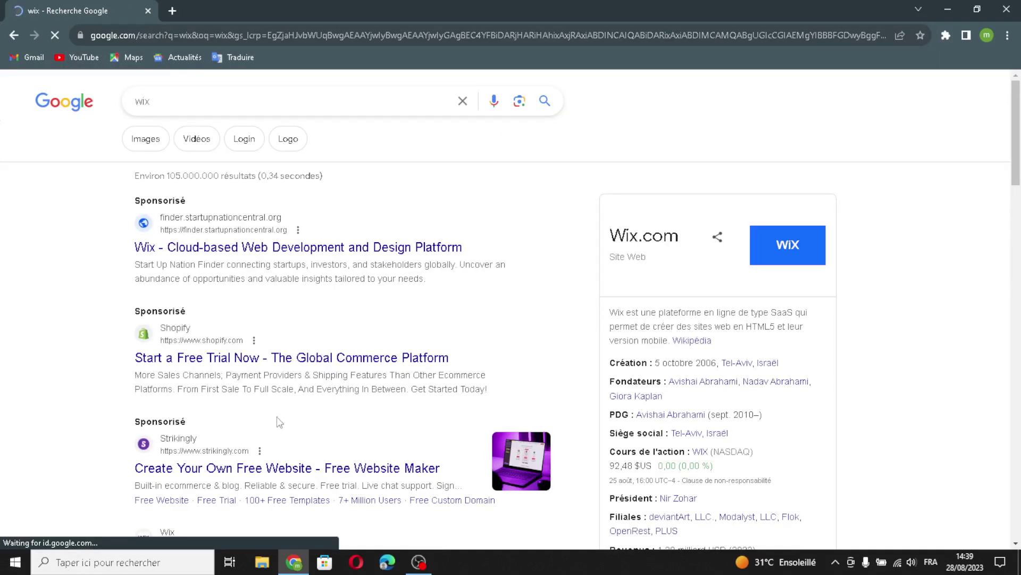
Open the Wix website from the search results and create a new site to build with Wix Editor
scroll(279, 419, down, 2)
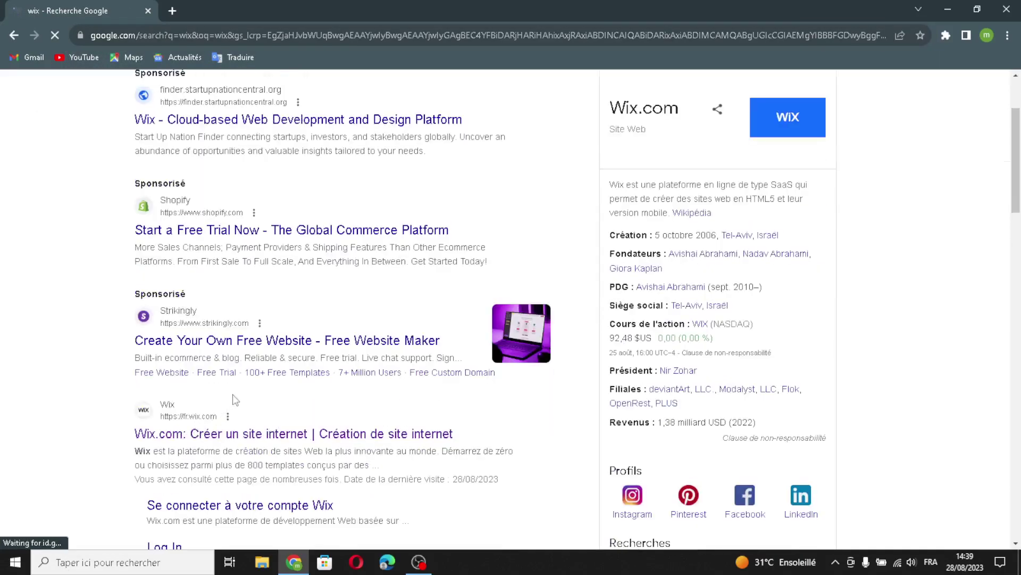
click(216, 435)
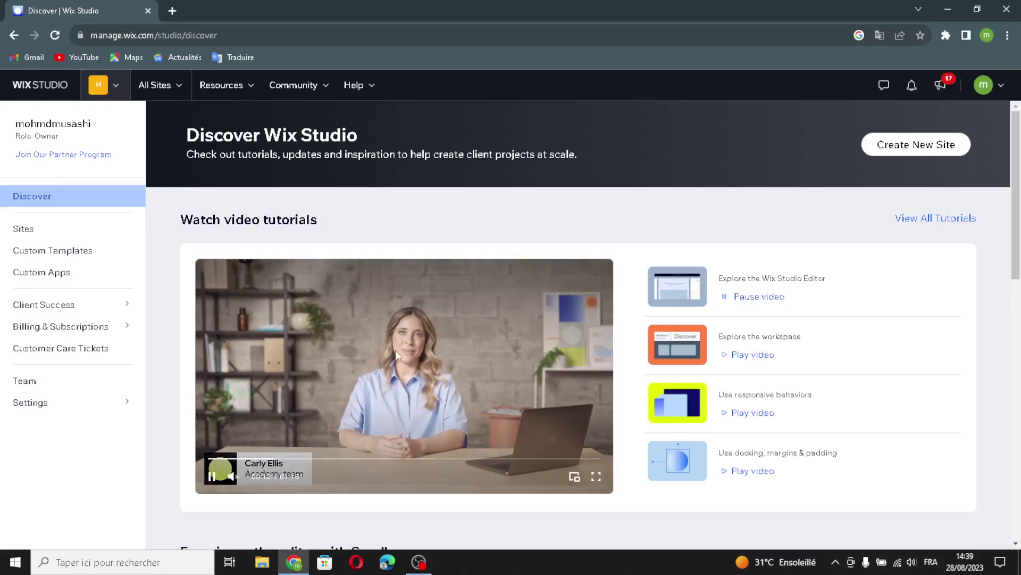
click(874, 149)
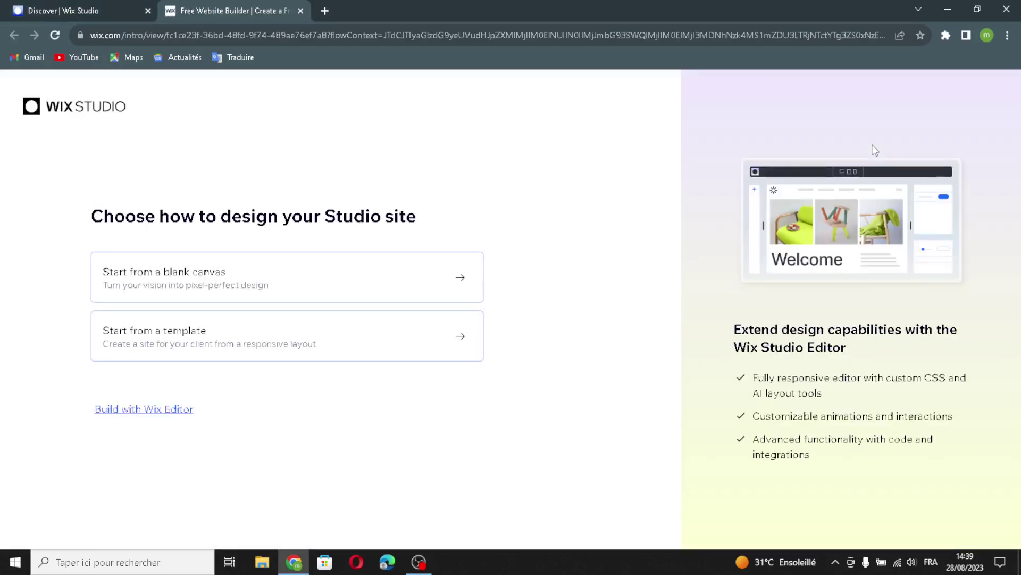
click(115, 409)
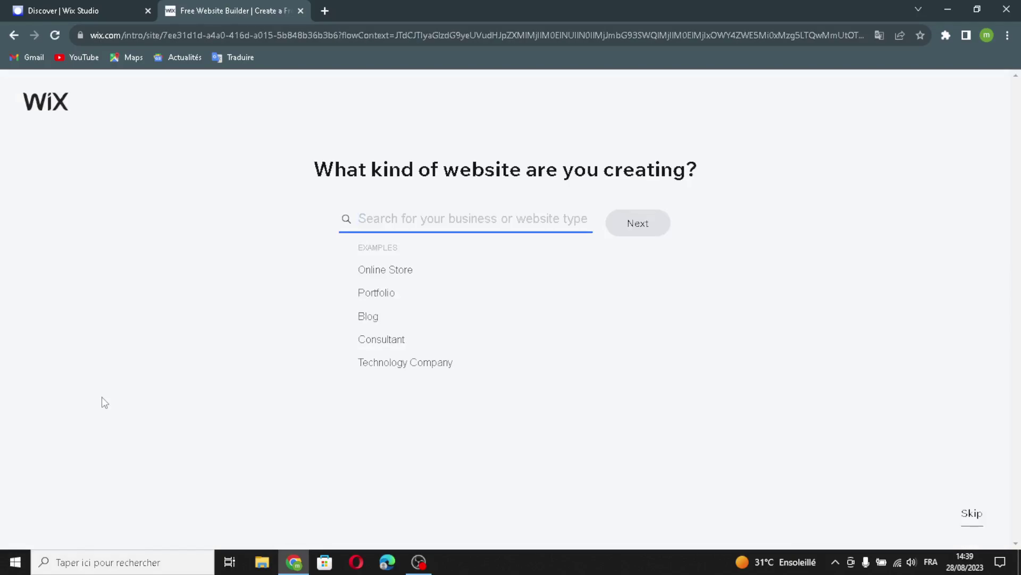
Search the website types for "music lessons and instrument sales" and choose Used Musical Instrument Store
text(music lessons )
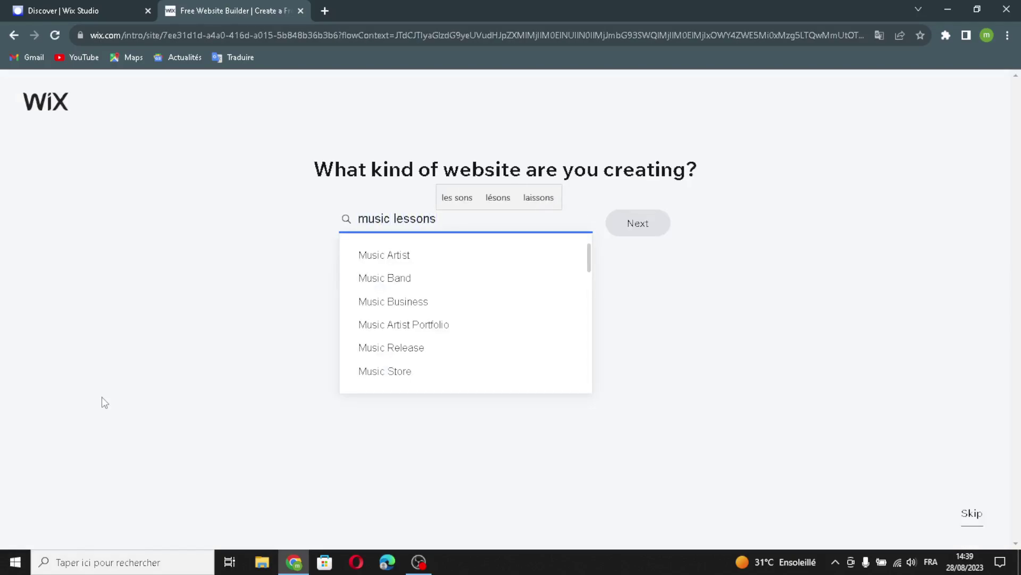
text(and ins)
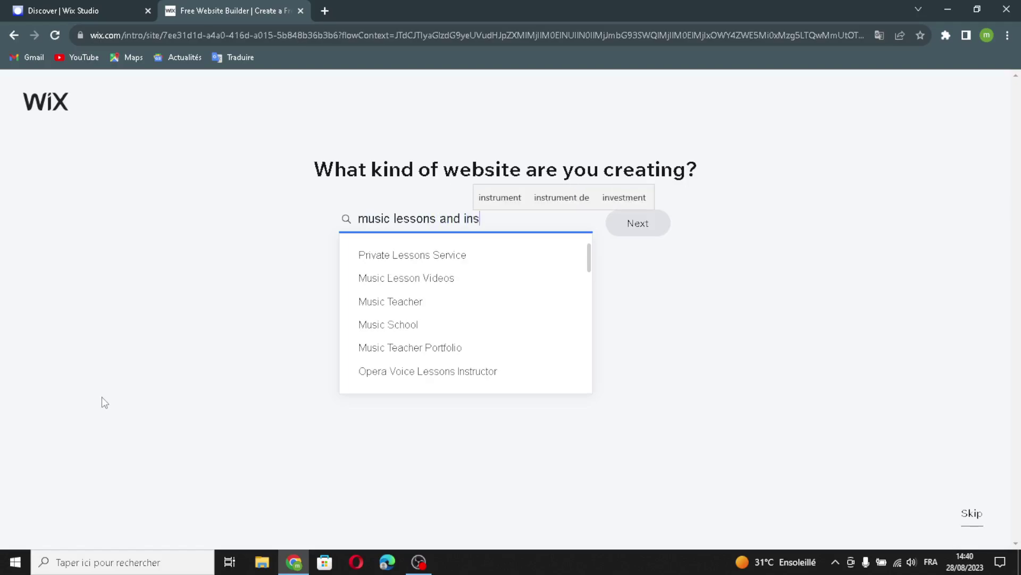
text(trument sales)
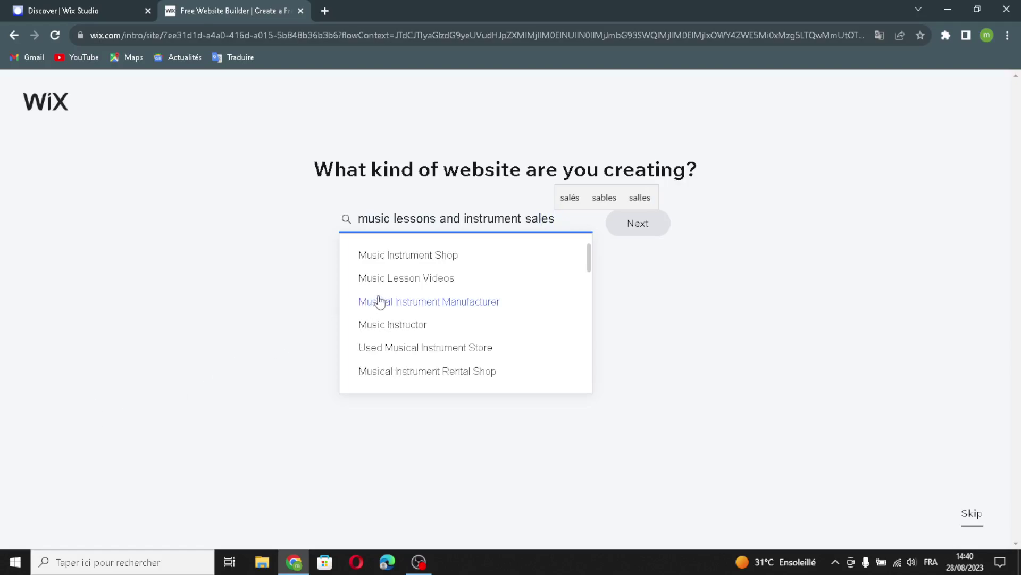
click(383, 347)
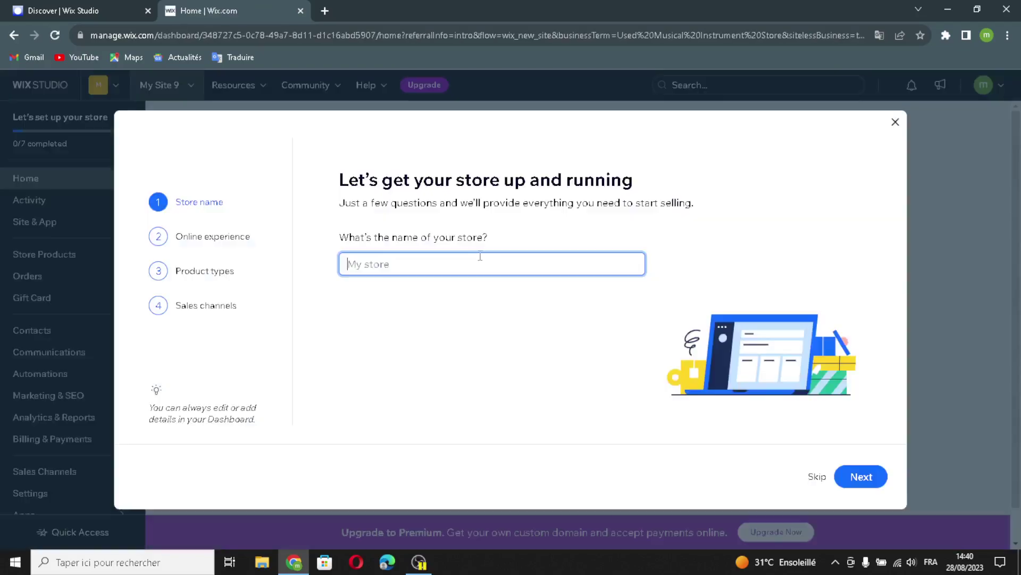
Name the store "HarmonyHub: Learn & Play" and continue past the question about already having an online store
text(HarmonyHub: Learn & Play)
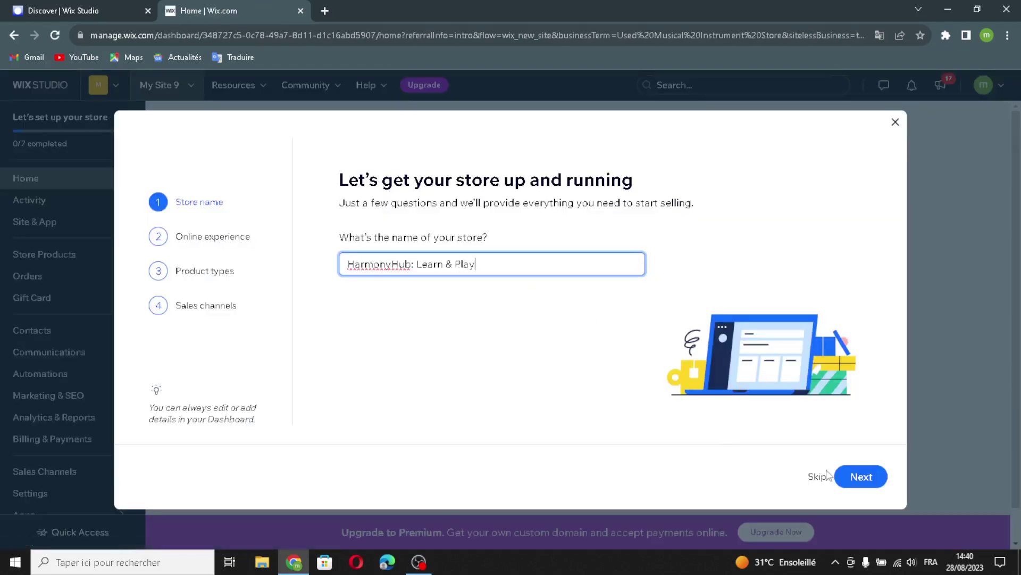
click(846, 476)
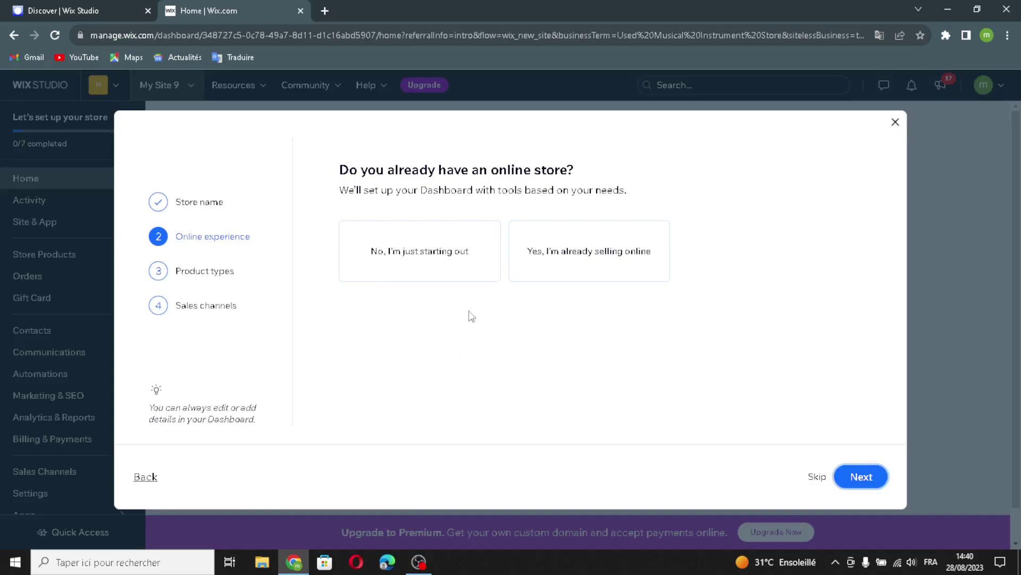
click(862, 476)
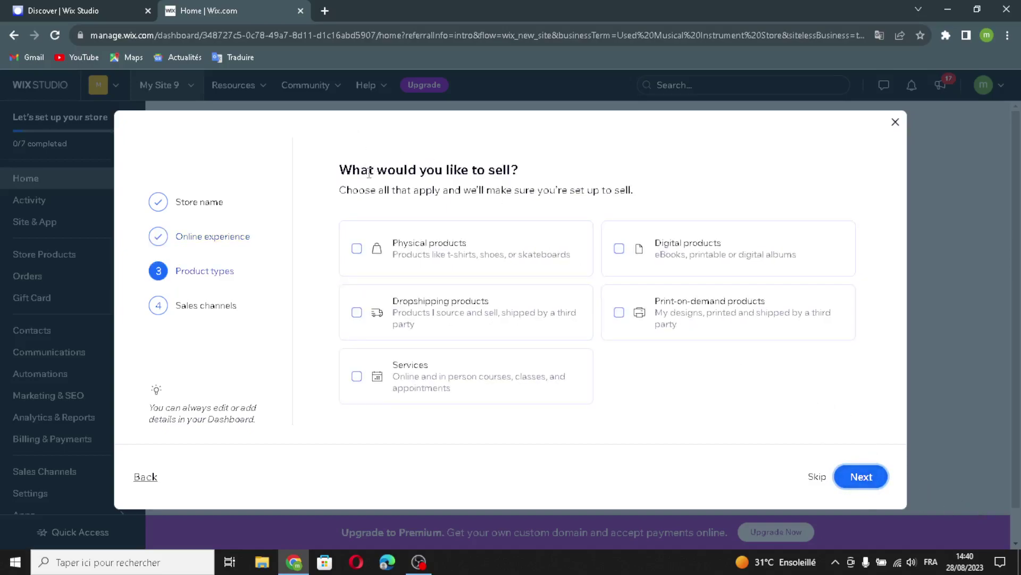
Choose physical products, digital products, dropshipping products and services as what the store sells
click(689, 226)
click(491, 261)
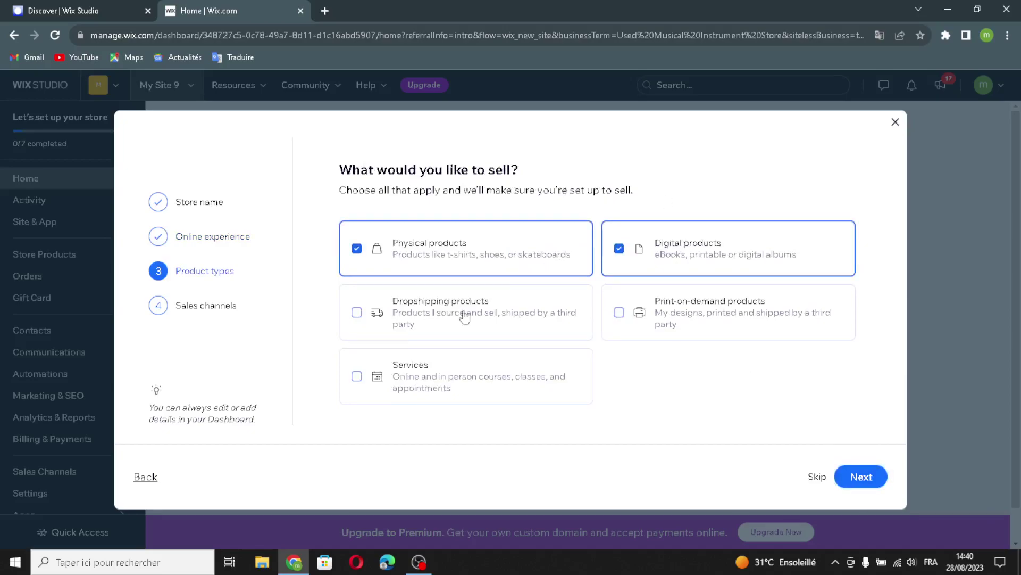
click(476, 335)
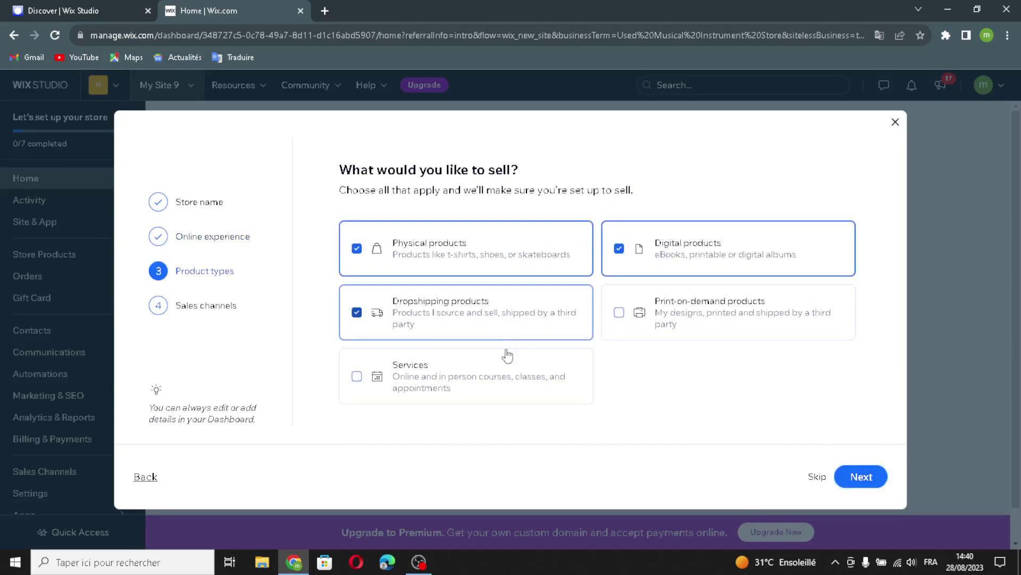
click(421, 403)
click(873, 476)
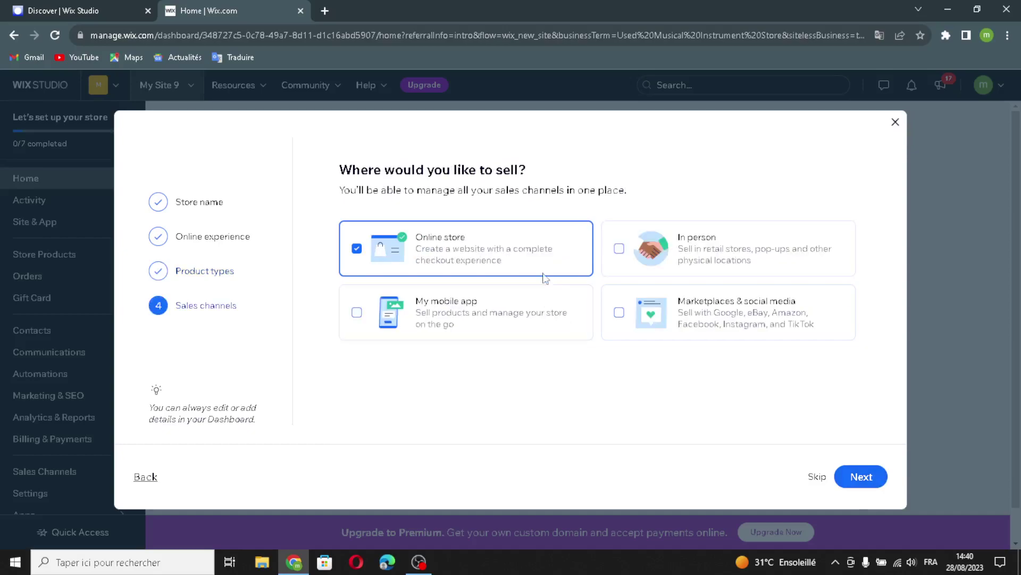
Add the mobile app and marketplaces & social media as sales channels alongside the online store, and continue to the dashboard
click(371, 318)
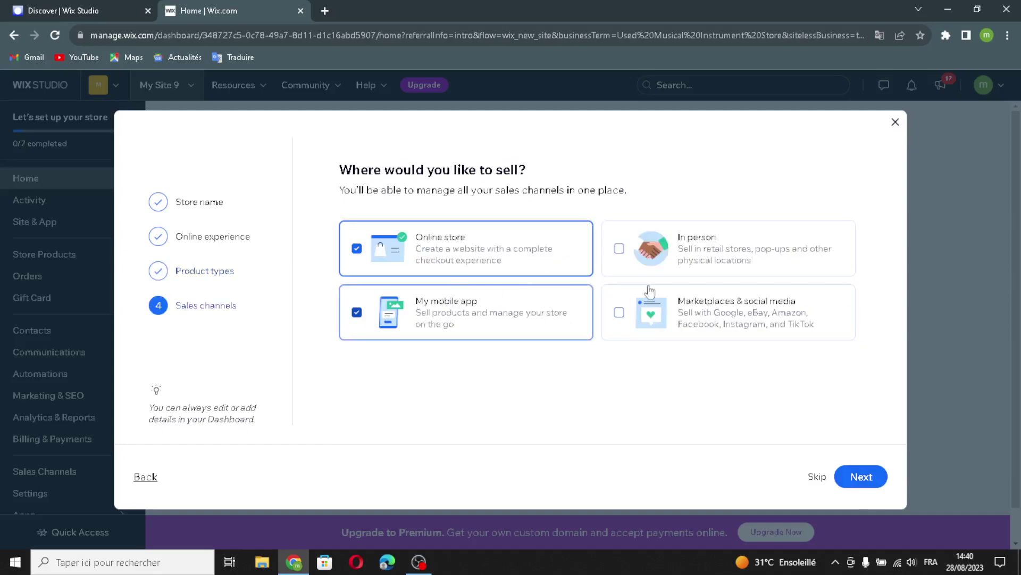
click(749, 332)
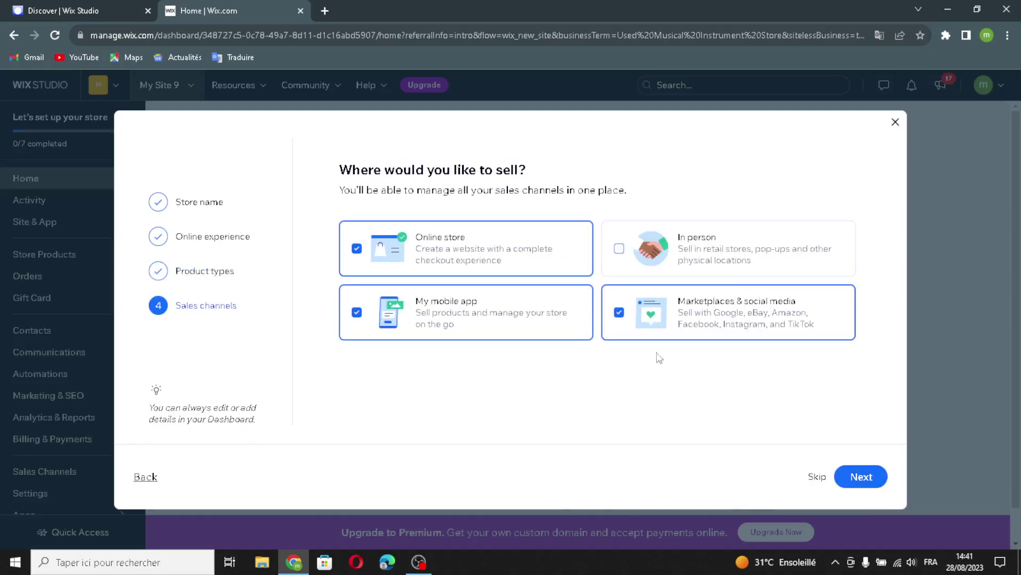
click(867, 476)
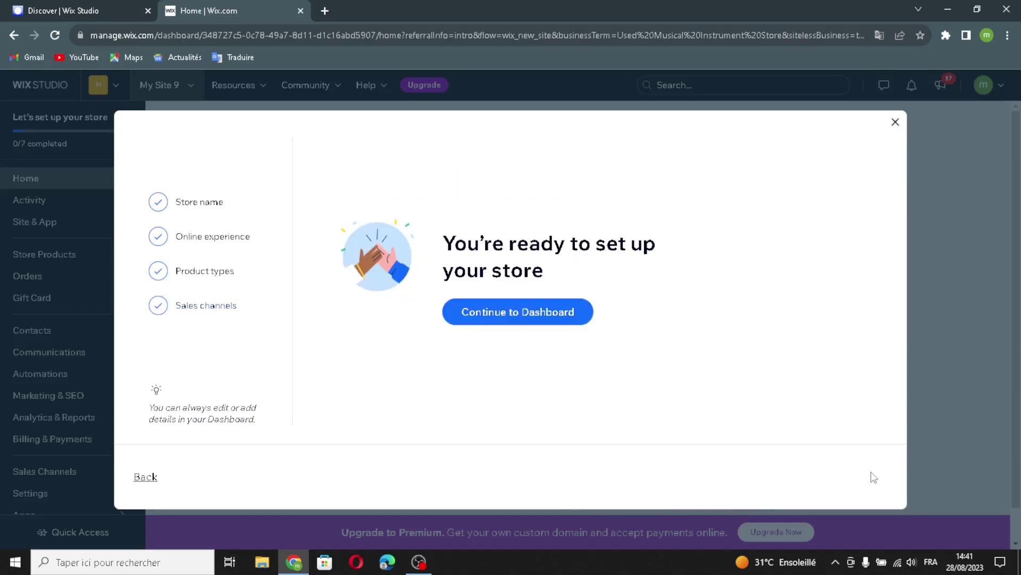
click(484, 319)
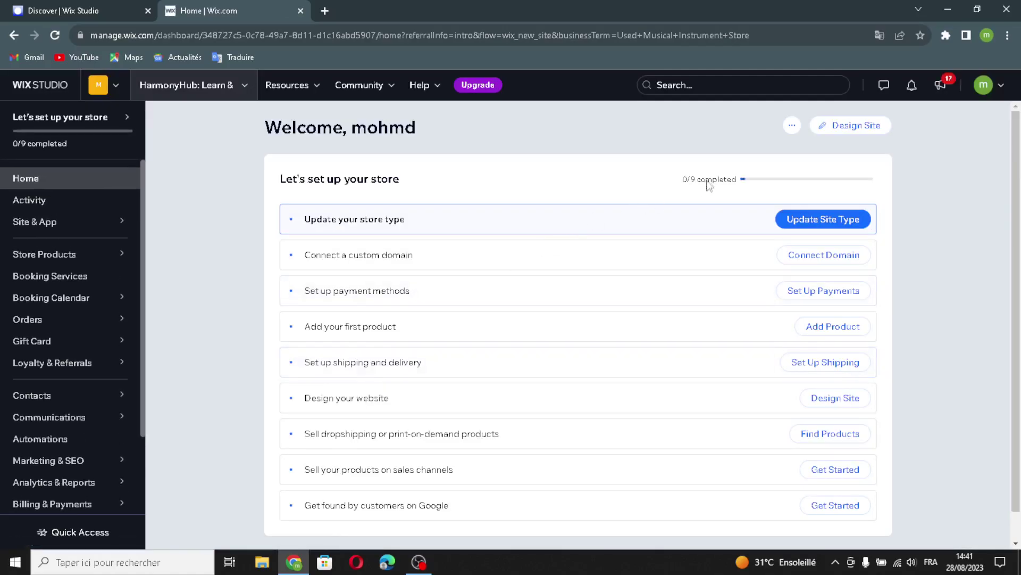
Start designing the site by letting Wix create it, and accept the prefilled business info
click(846, 126)
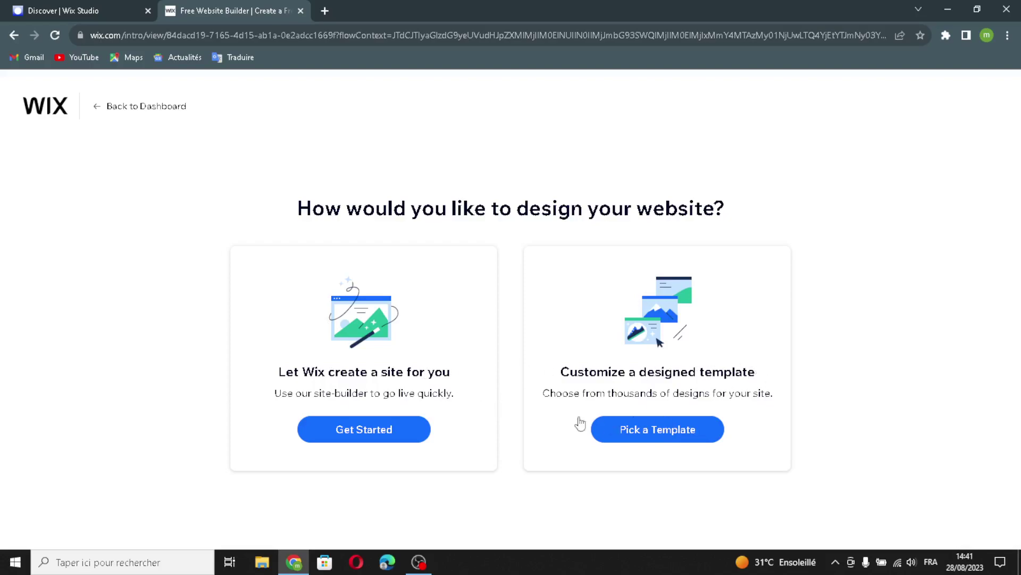
click(318, 430)
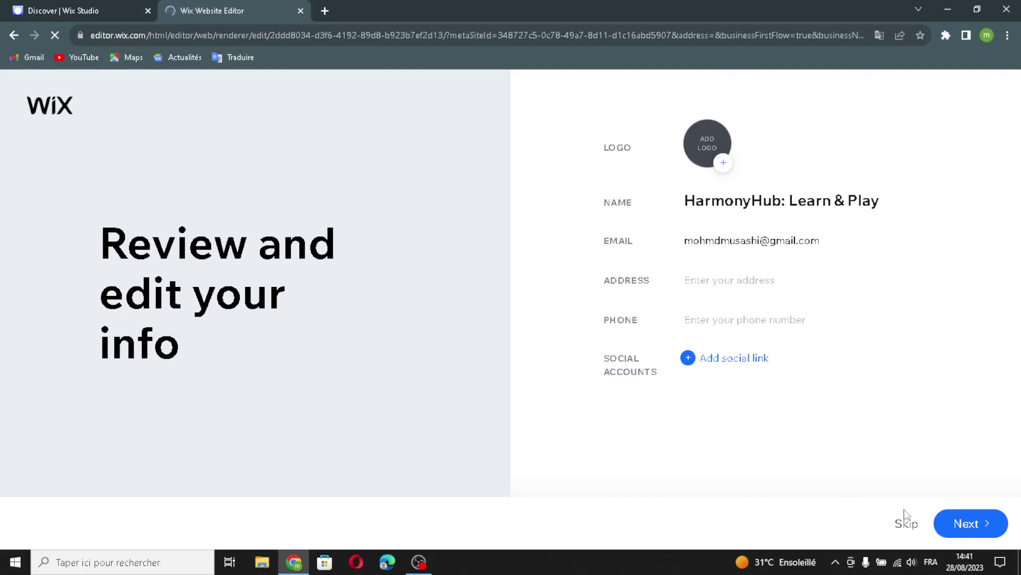
click(987, 527)
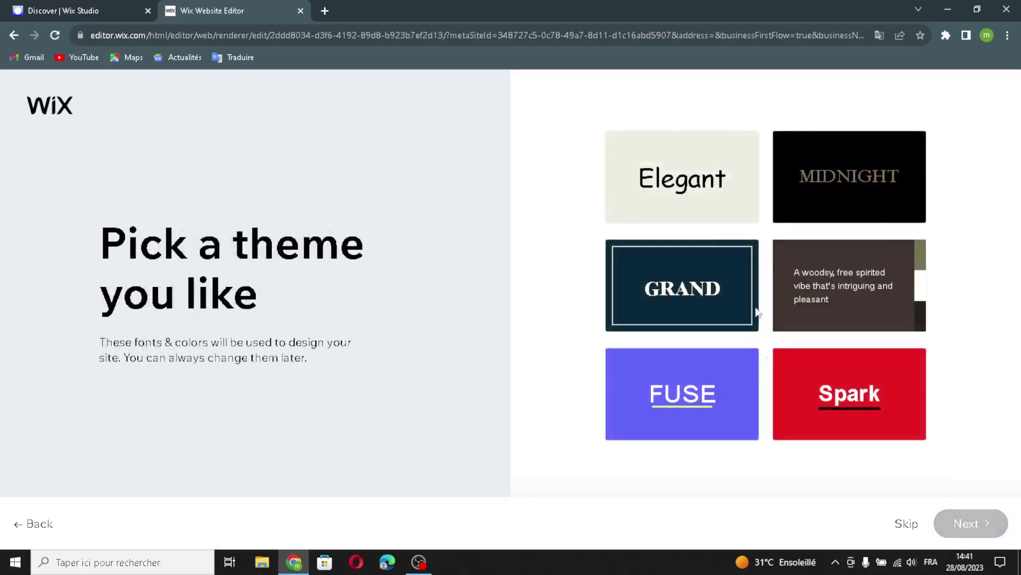
Apply the Grand theme and the middle homepage design with the guitar photo beside the welcome heading
click(702, 305)
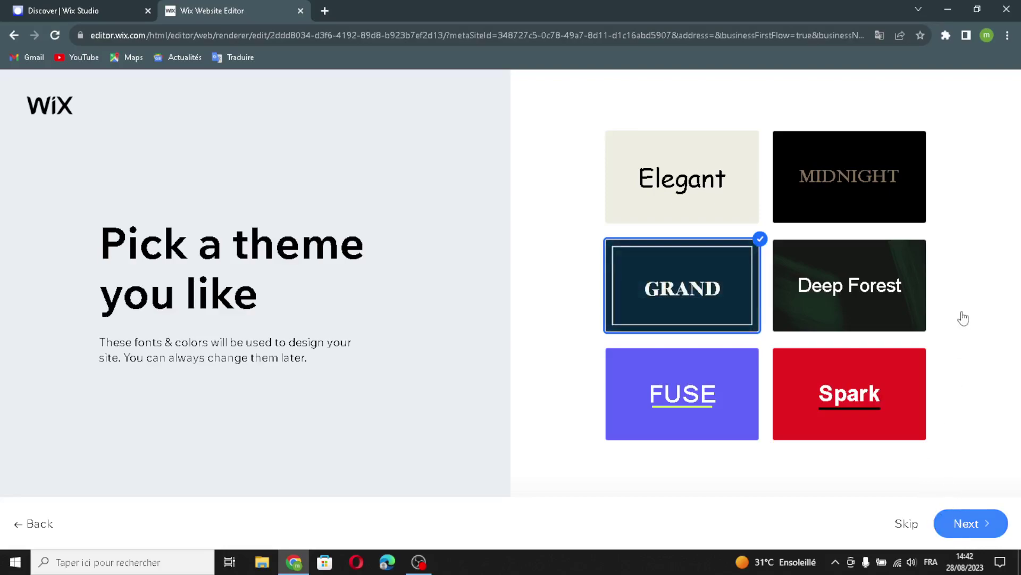
click(971, 523)
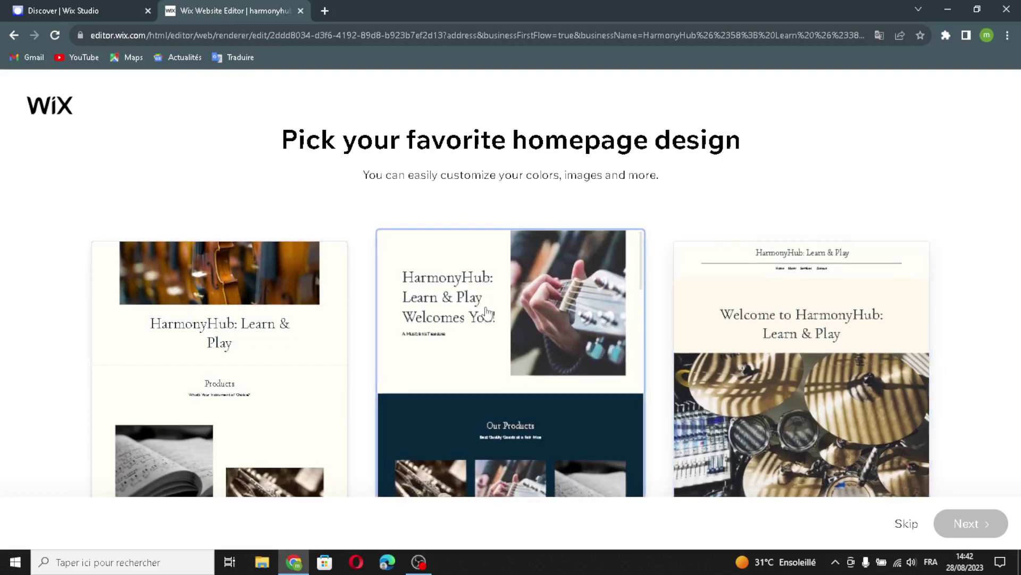
click(574, 227)
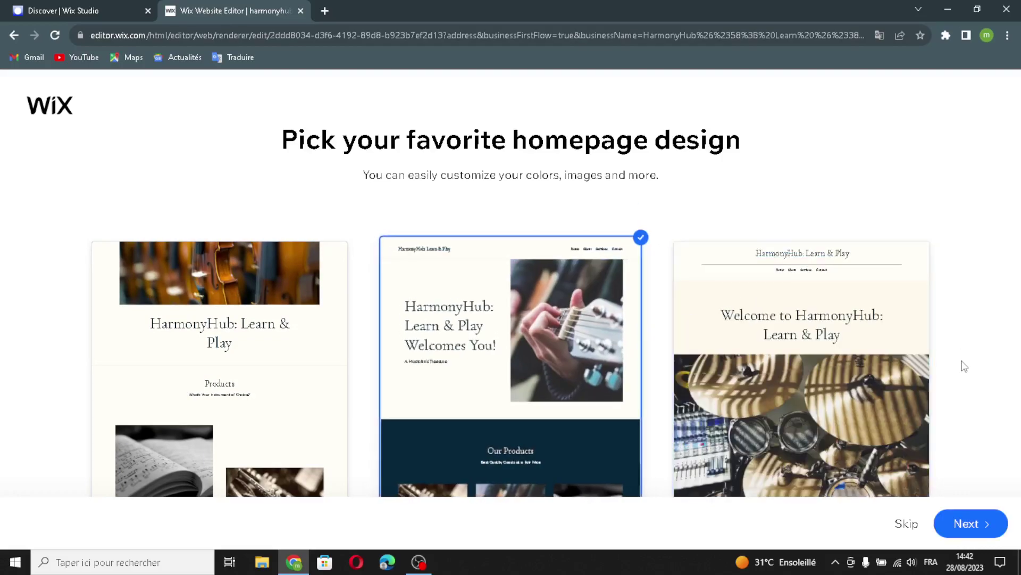
click(965, 535)
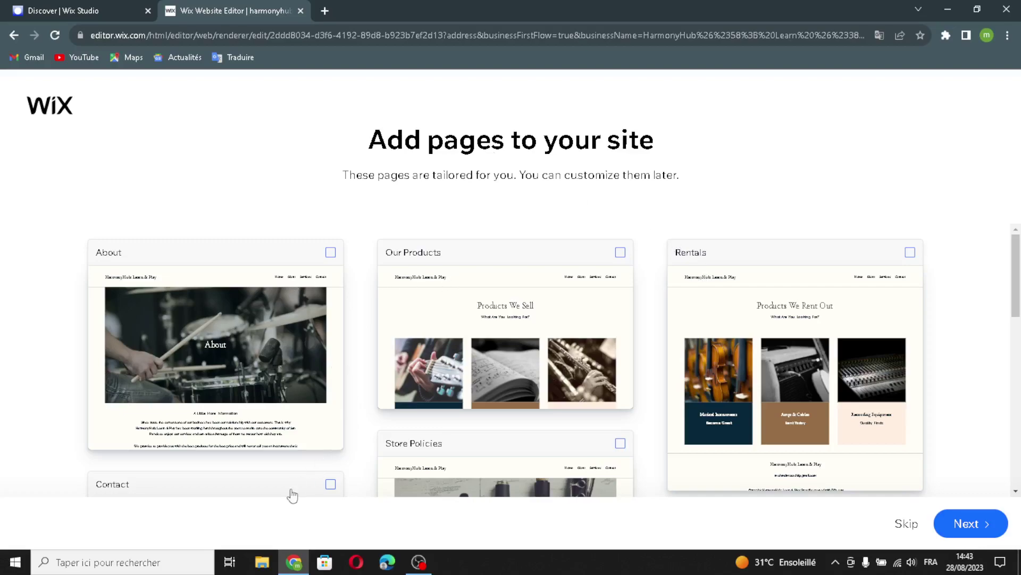
Add the About, Our Products, Rentals, Contact, Store Policies, Lessons, FAQ, Repairs and In the Press pages, and open the site editor
click(321, 486)
click(437, 457)
scroll(893, 374, down, 4)
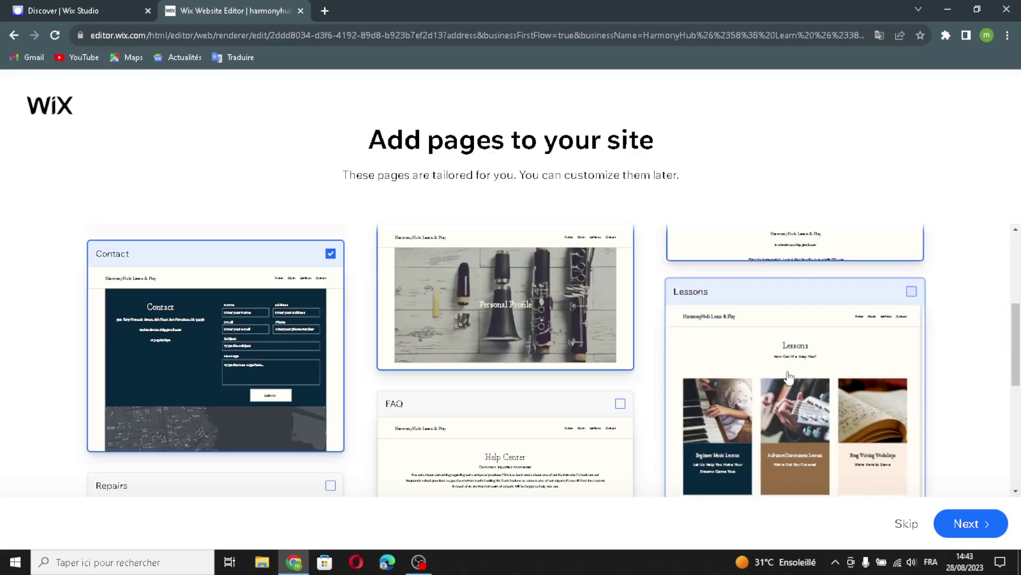
click(552, 427)
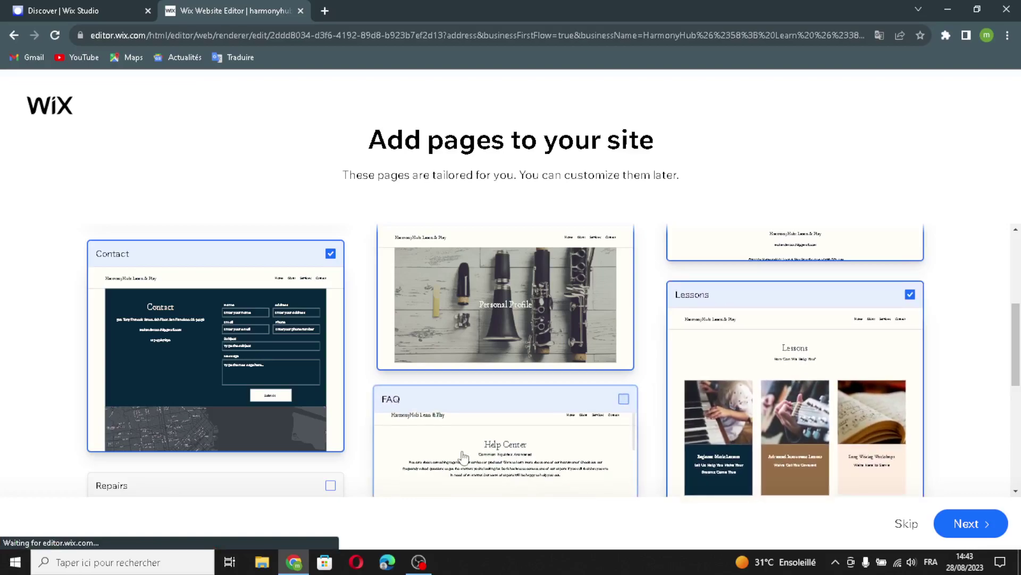
click(335, 480)
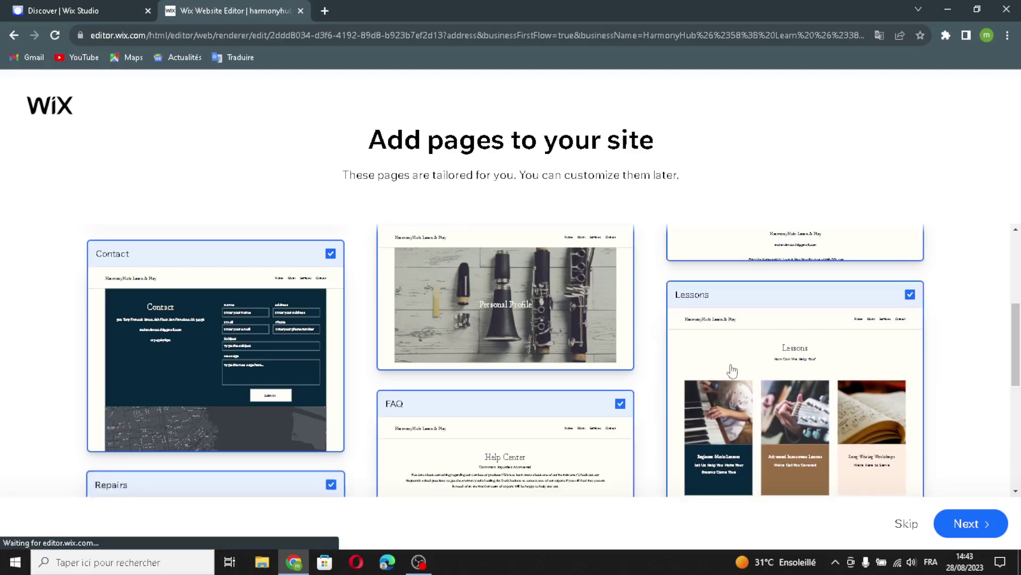
scroll(800, 418, down, 5)
click(799, 419)
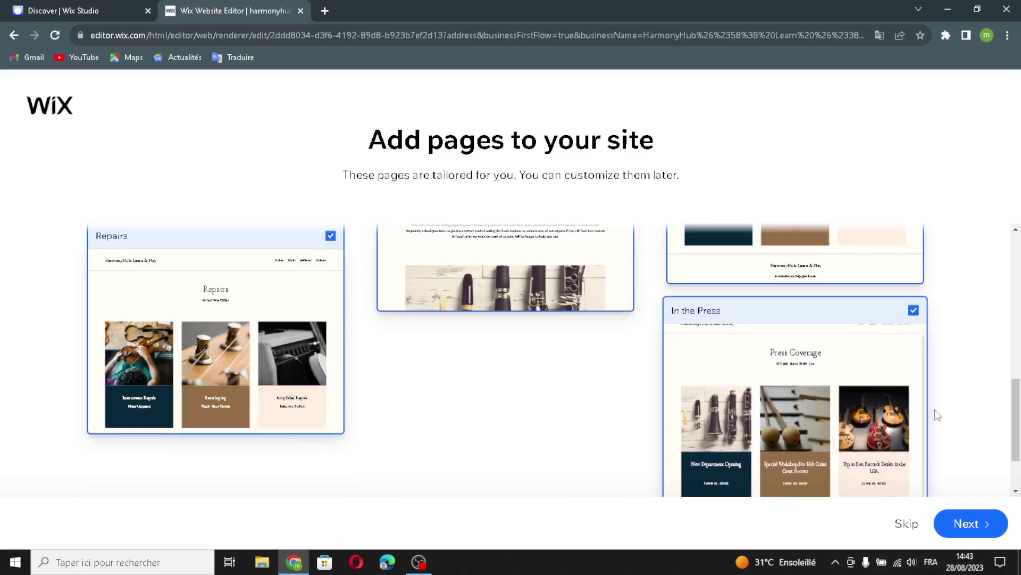
scroll(952, 458, down, 2)
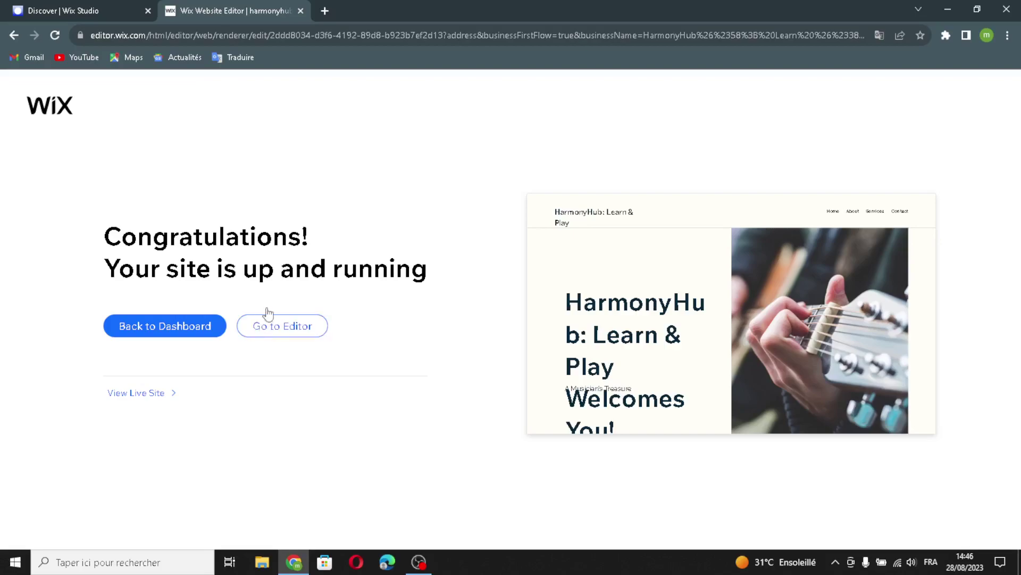
click(283, 327)
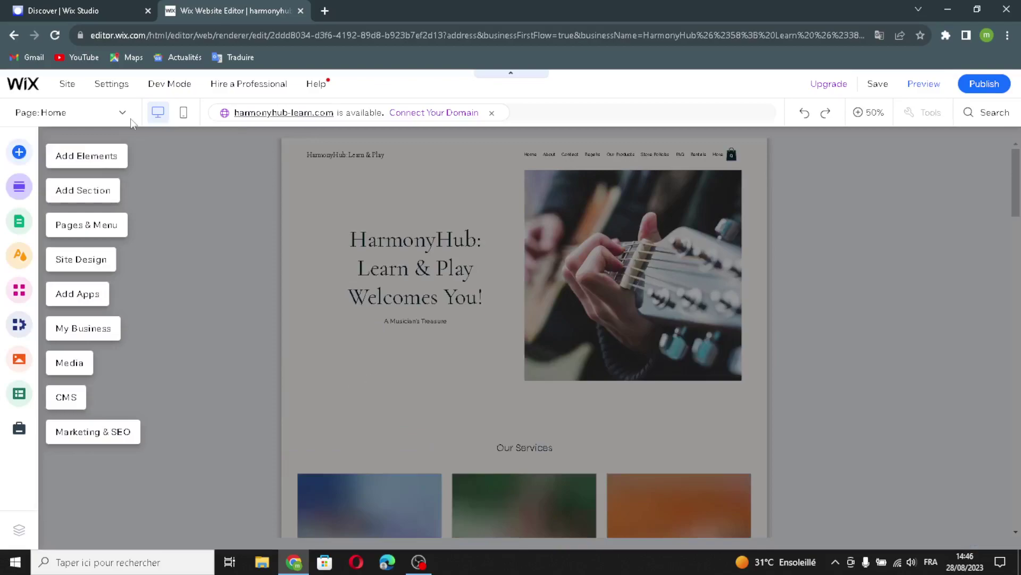
Browse the themed text, title and paragraph styles among the elements available to add to the page
click(62, 159)
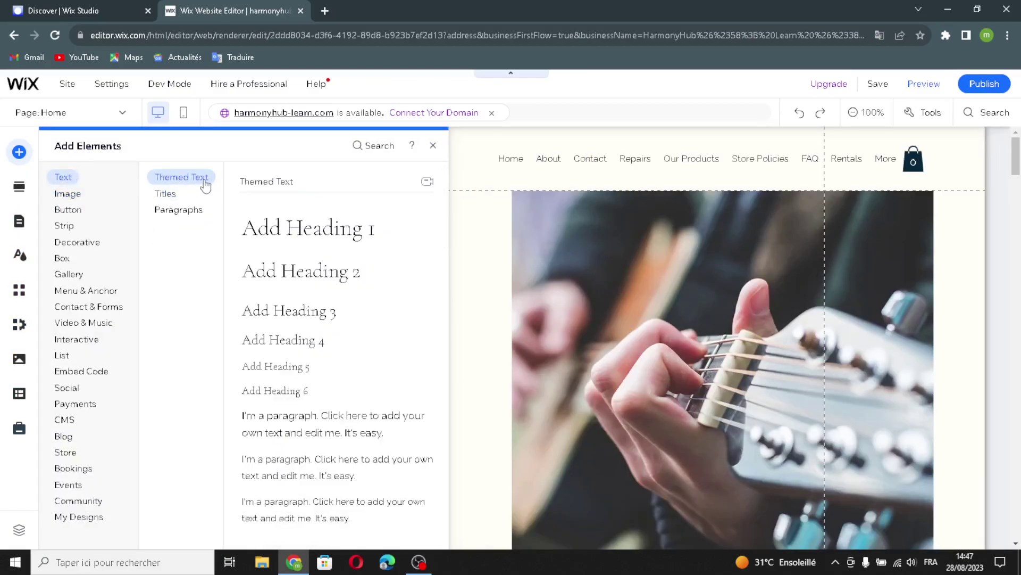
click(158, 196)
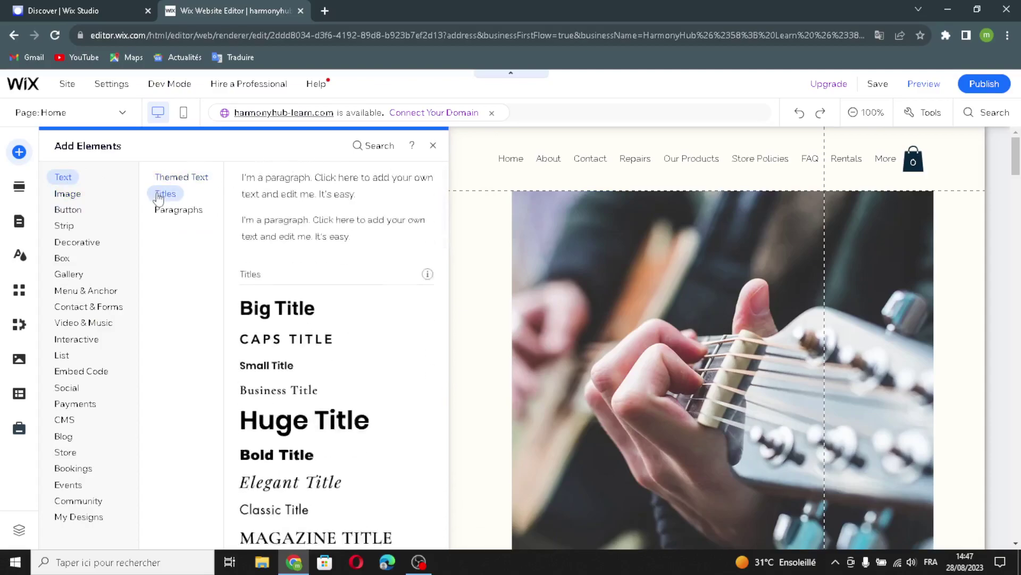
scroll(292, 230, up, 2)
scroll(292, 237, down, 2)
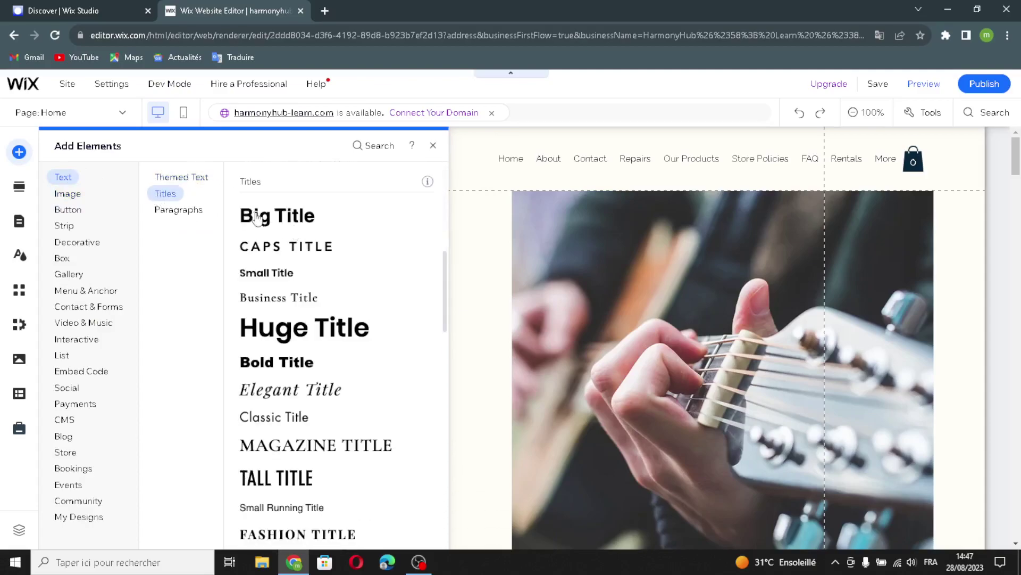
click(165, 212)
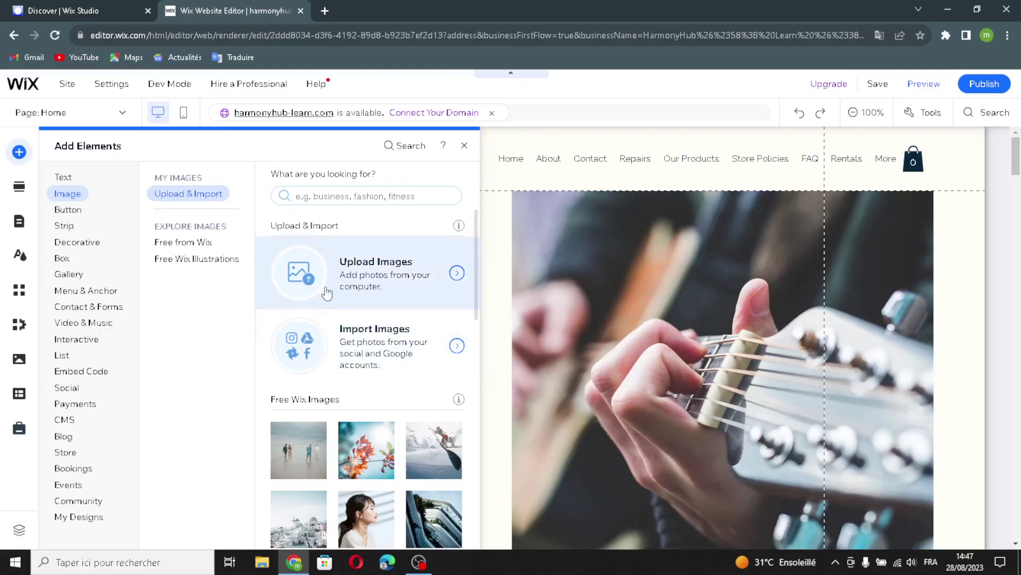
Examine the image sources and the text, icon, image, document, iTunes and payment button designs available for the page
scroll(302, 347, down, 3)
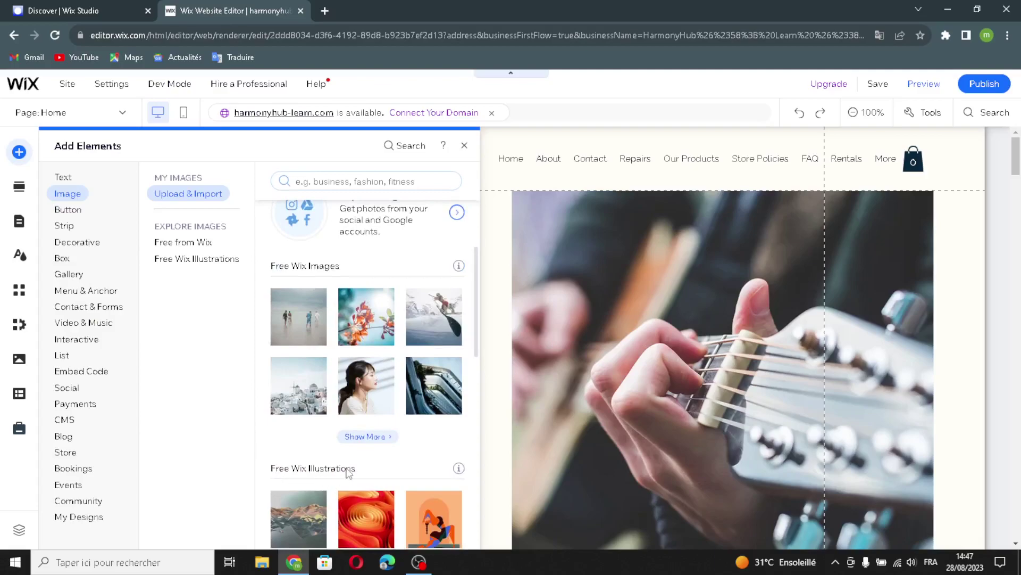
click(68, 211)
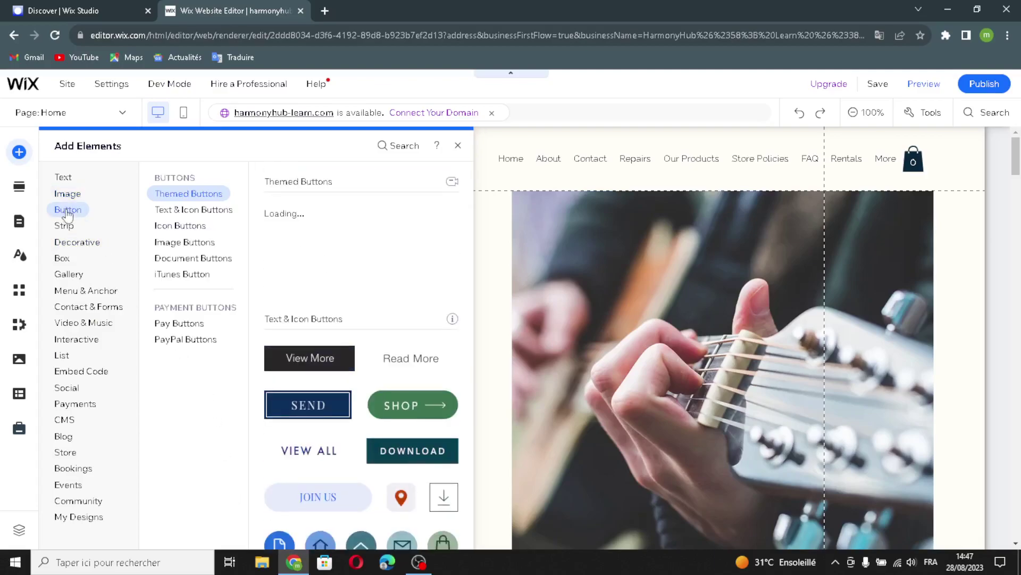
click(183, 209)
click(216, 226)
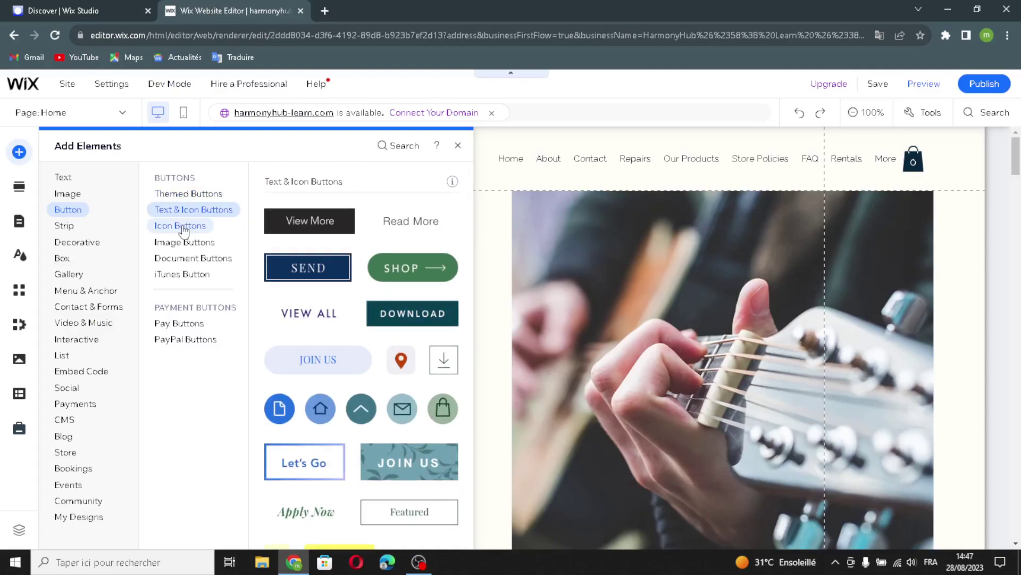
click(186, 243)
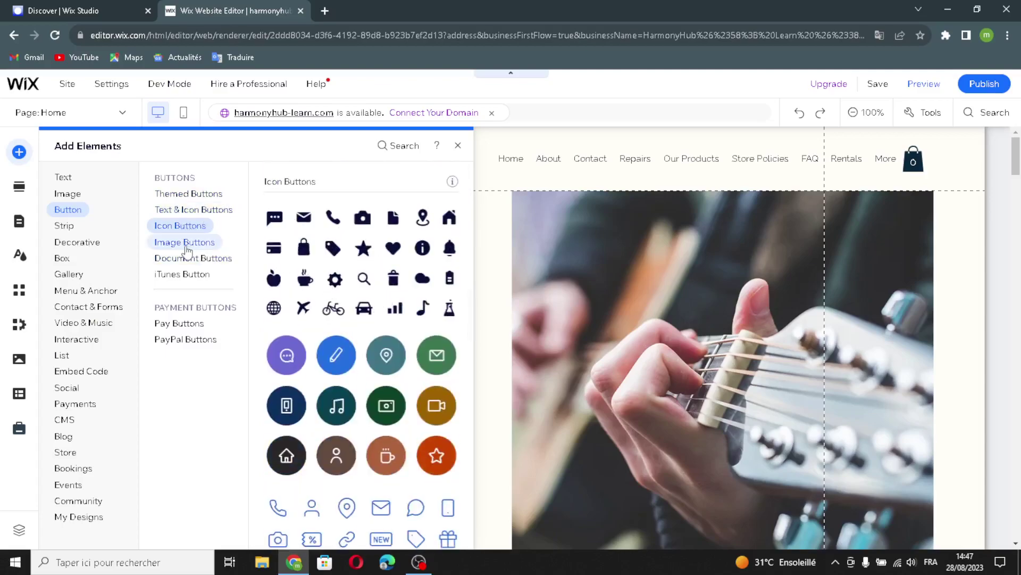
click(202, 260)
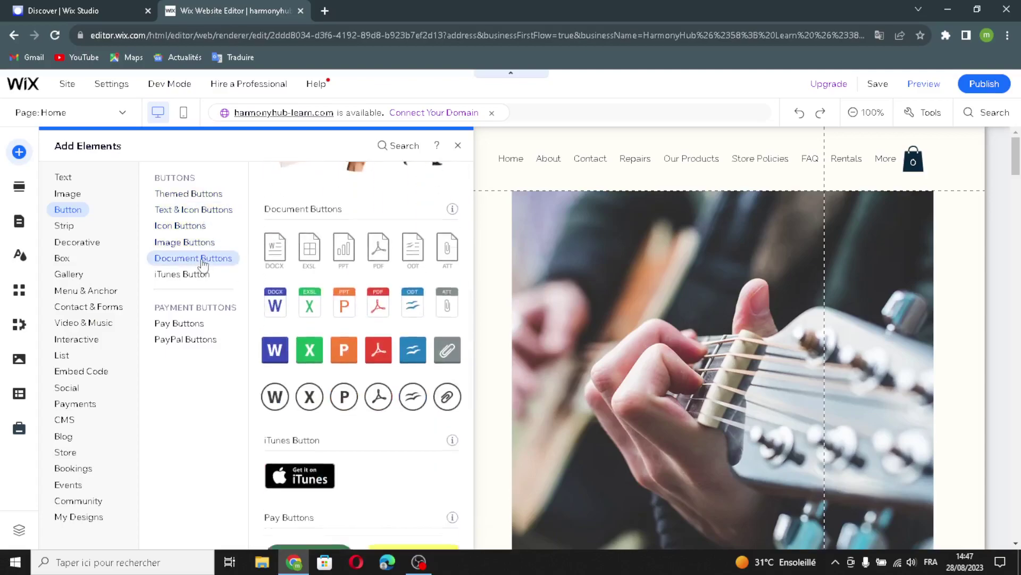
click(186, 275)
click(196, 323)
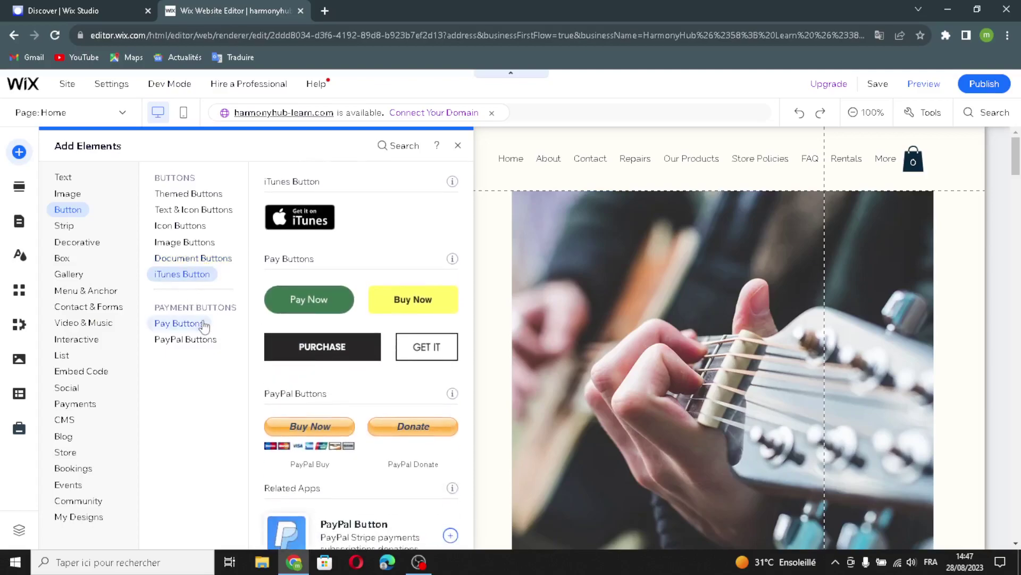
click(187, 341)
click(184, 323)
scroll(376, 274, up, 2)
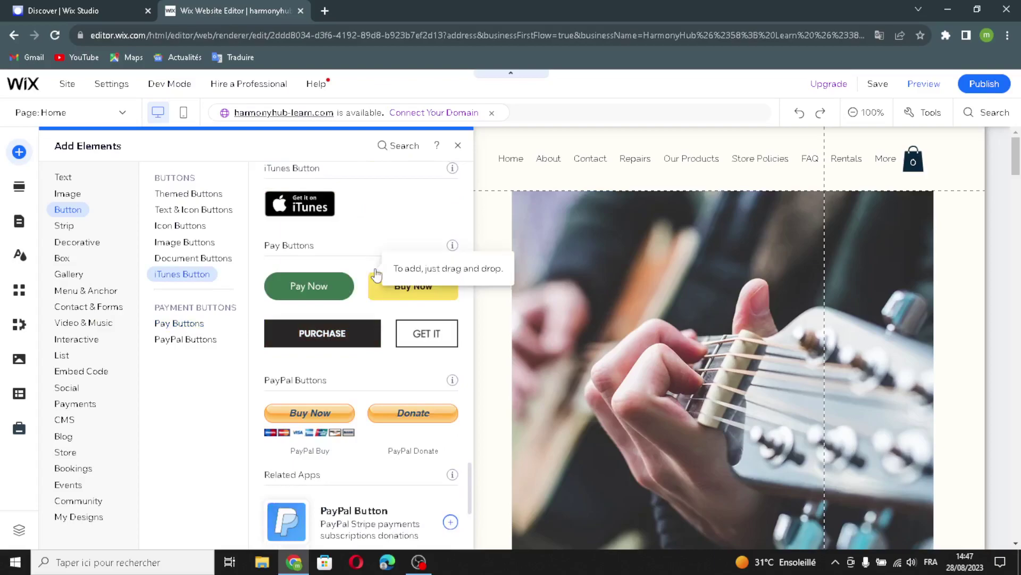
scroll(376, 274, up, 1)
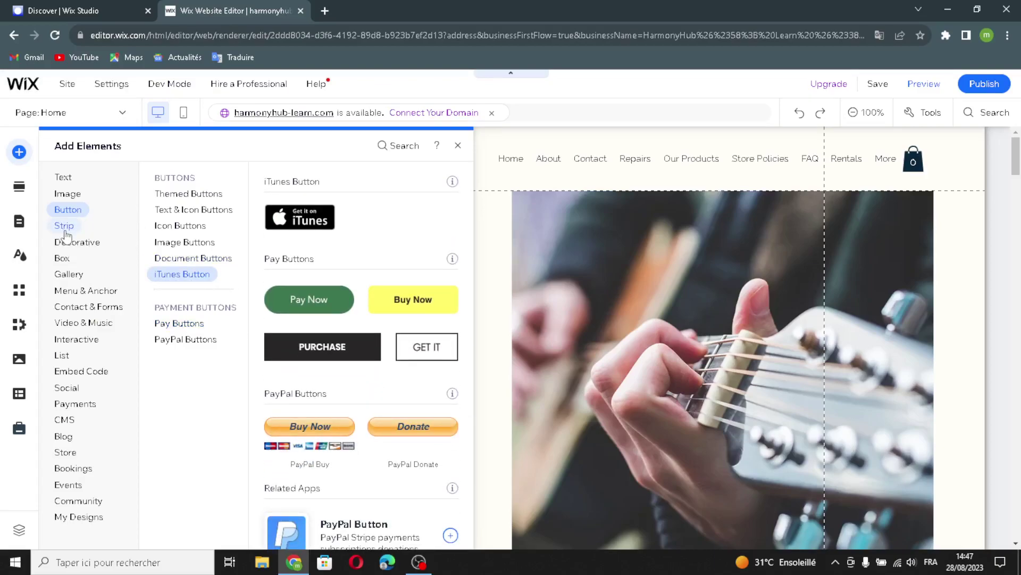
Review the ready-made strip designs, then the decorative basic shapes, arrows, and horizontal and vertical lines
click(66, 231)
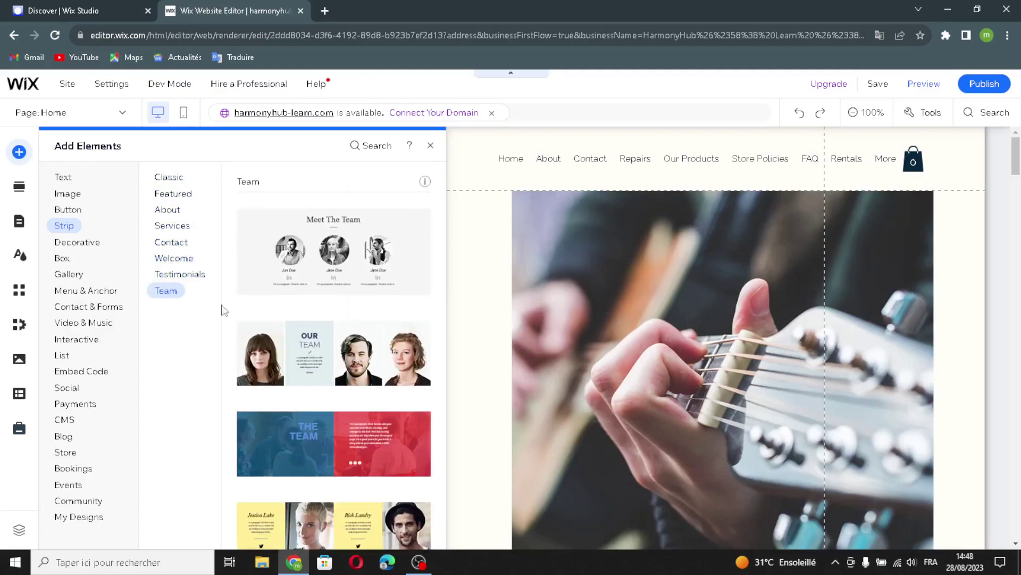
scroll(362, 235, up, 10)
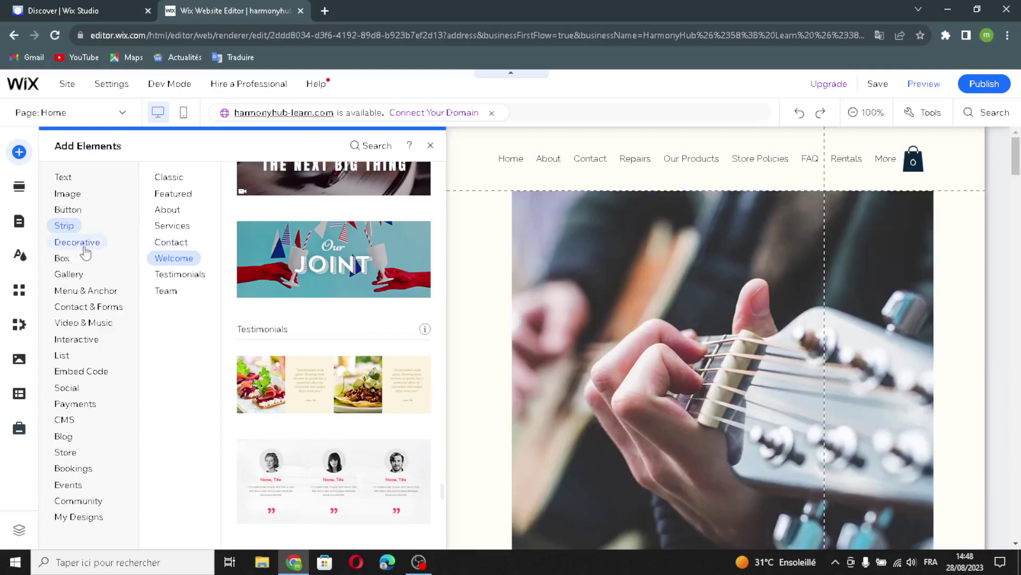
click(78, 249)
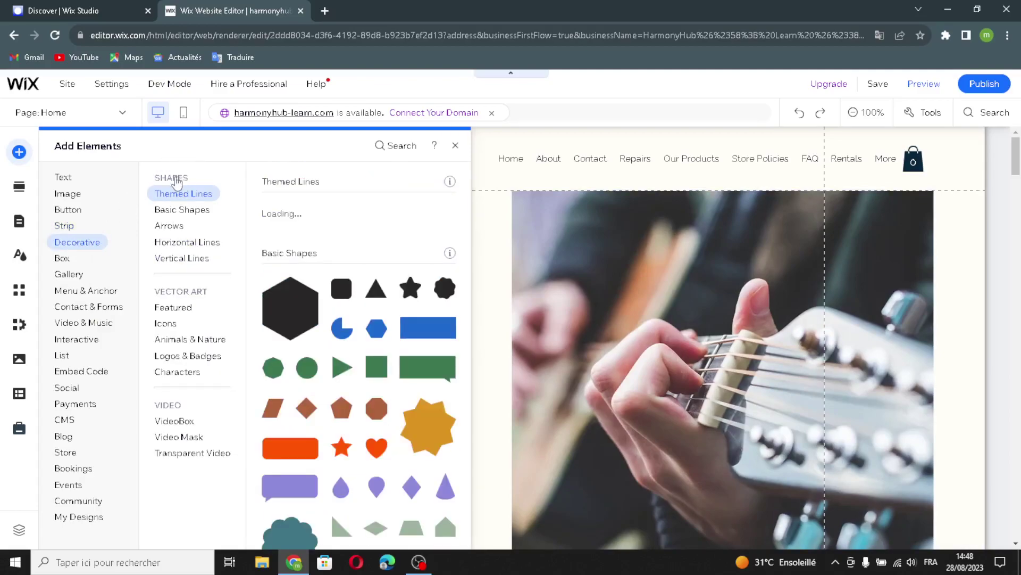
click(161, 211)
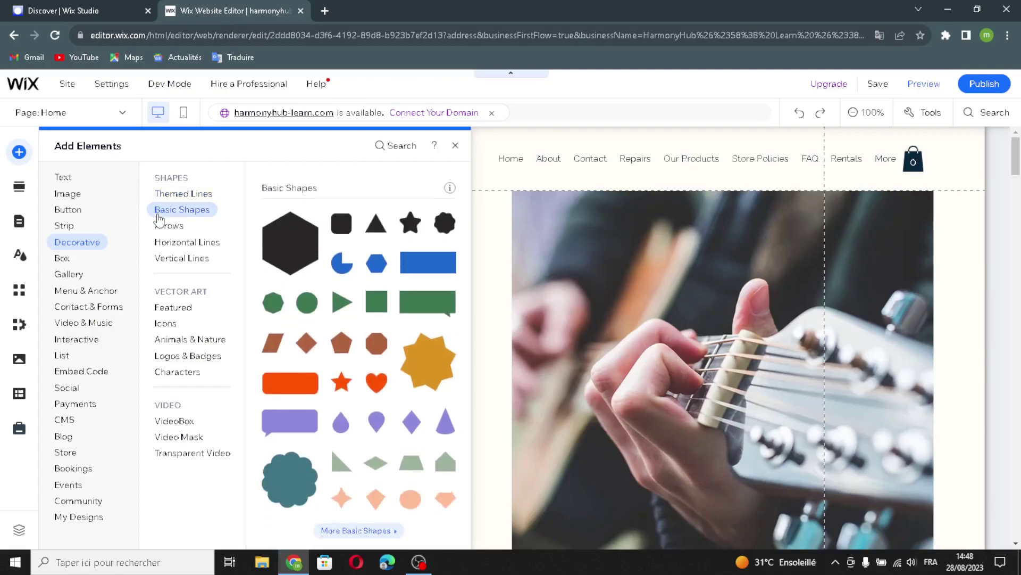
click(160, 228)
click(165, 242)
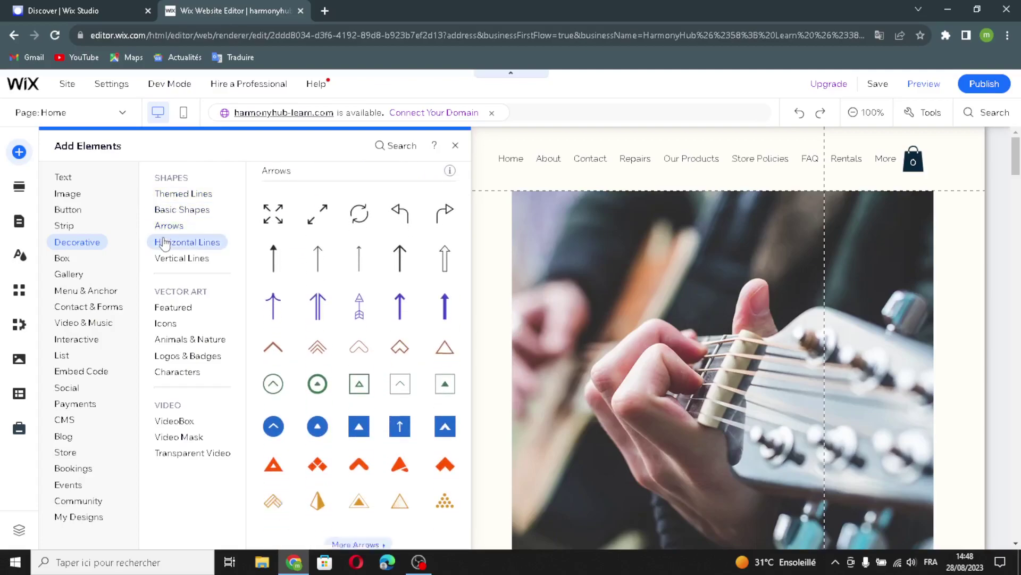
click(163, 260)
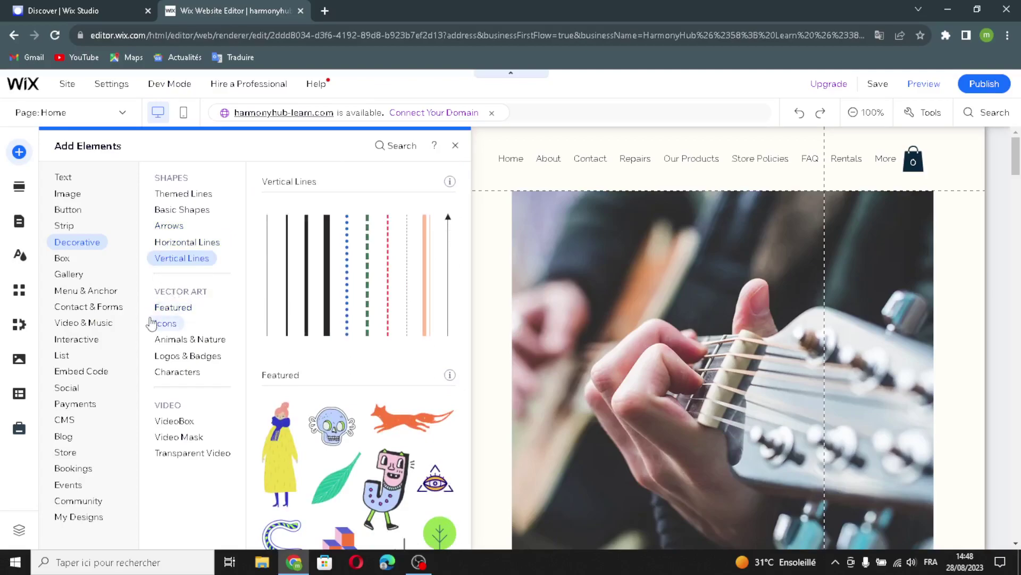
Look through the decorative vector art, from featured art and icons to characters, and the video mask and transparent video elements
click(167, 309)
click(165, 325)
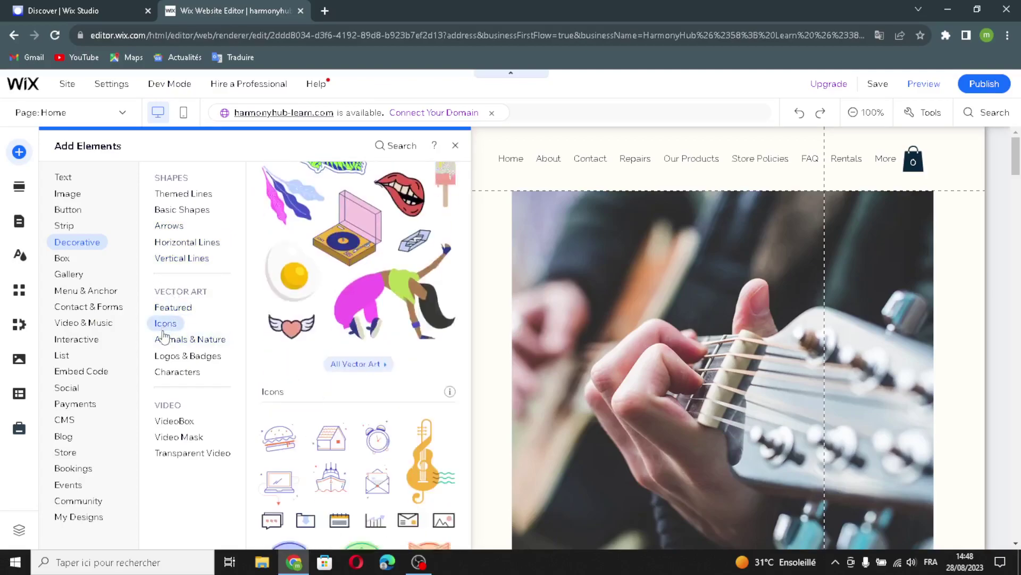
click(163, 340)
click(169, 356)
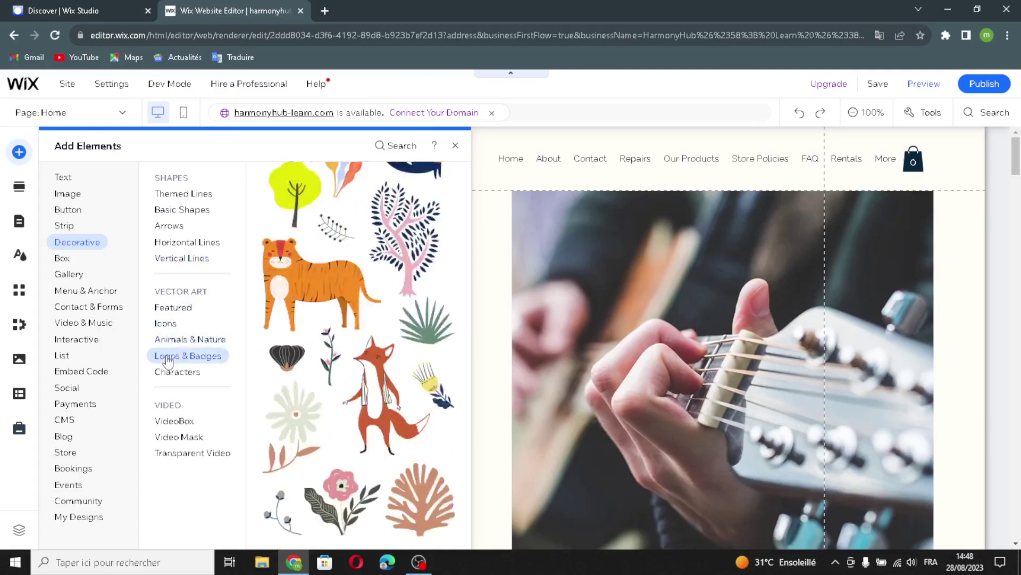
click(162, 376)
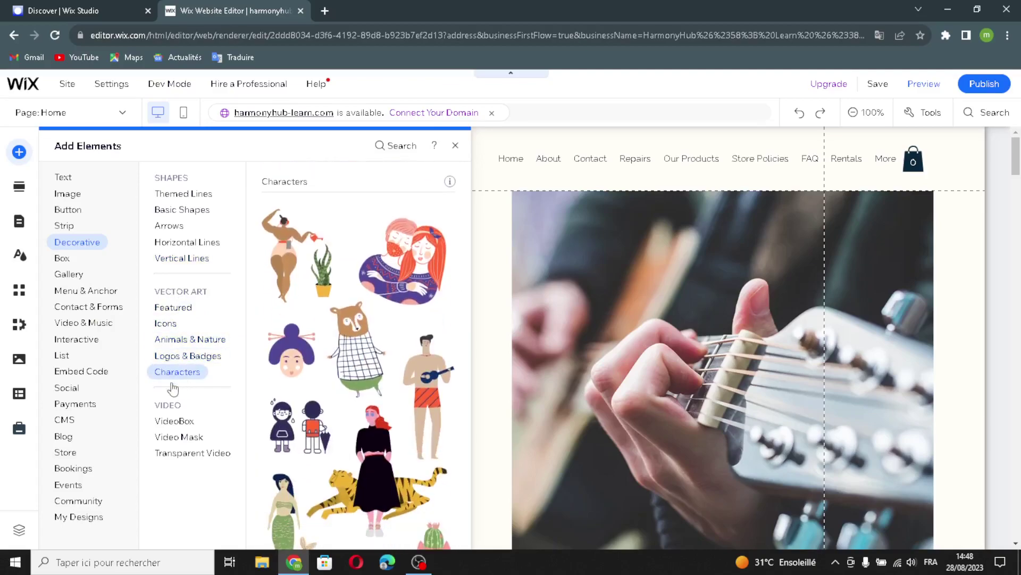
click(179, 437)
click(186, 453)
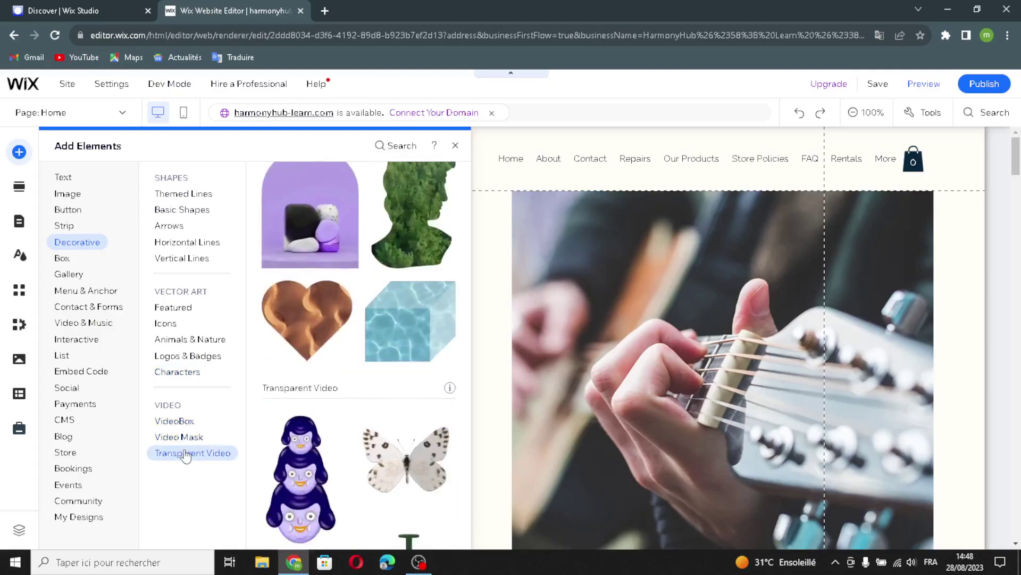
click(179, 436)
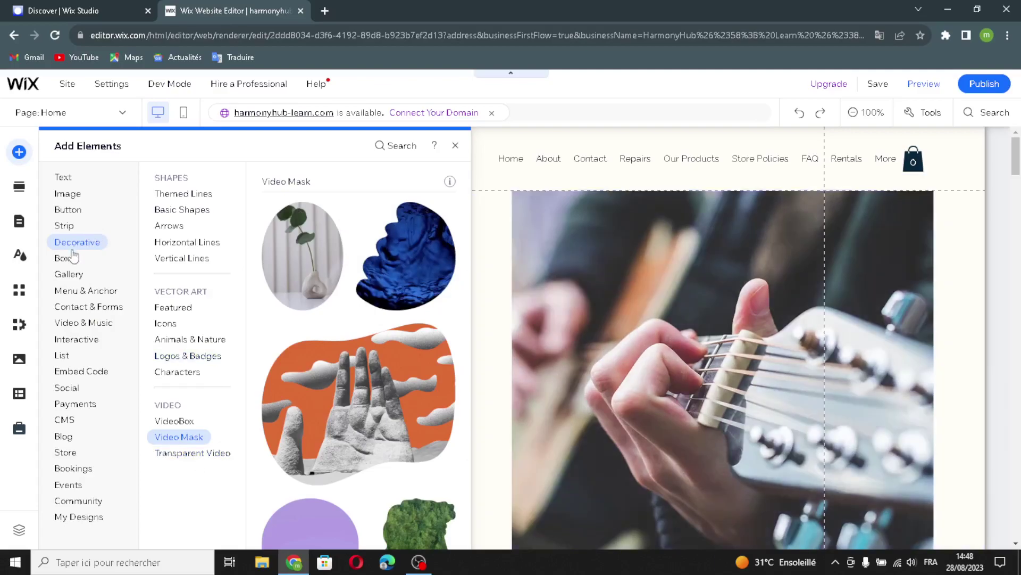
Browse the box elements, including hover boxes and tabs, and the pro, grid, slider and other gallery layouts
click(57, 260)
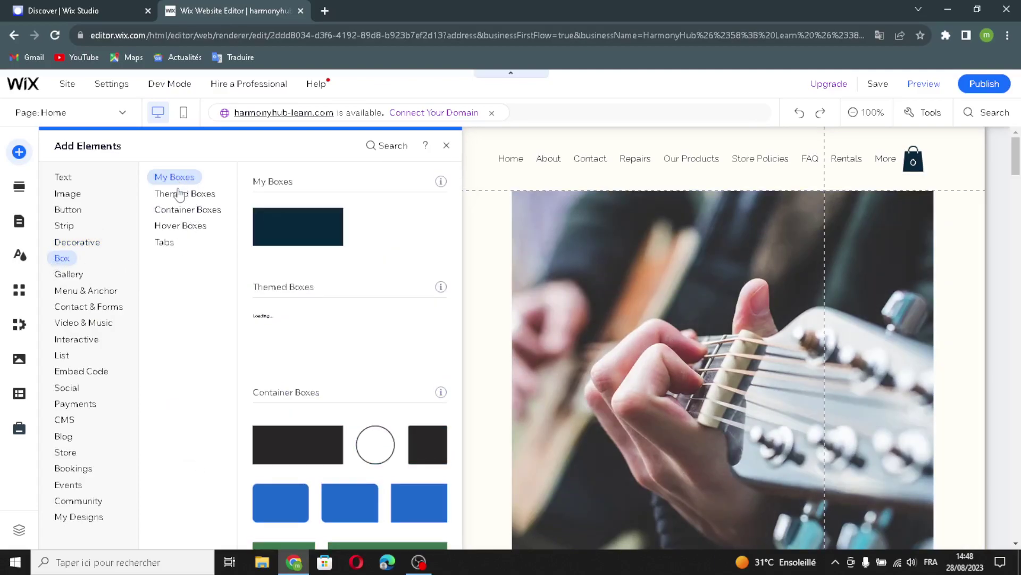
click(156, 229)
click(161, 248)
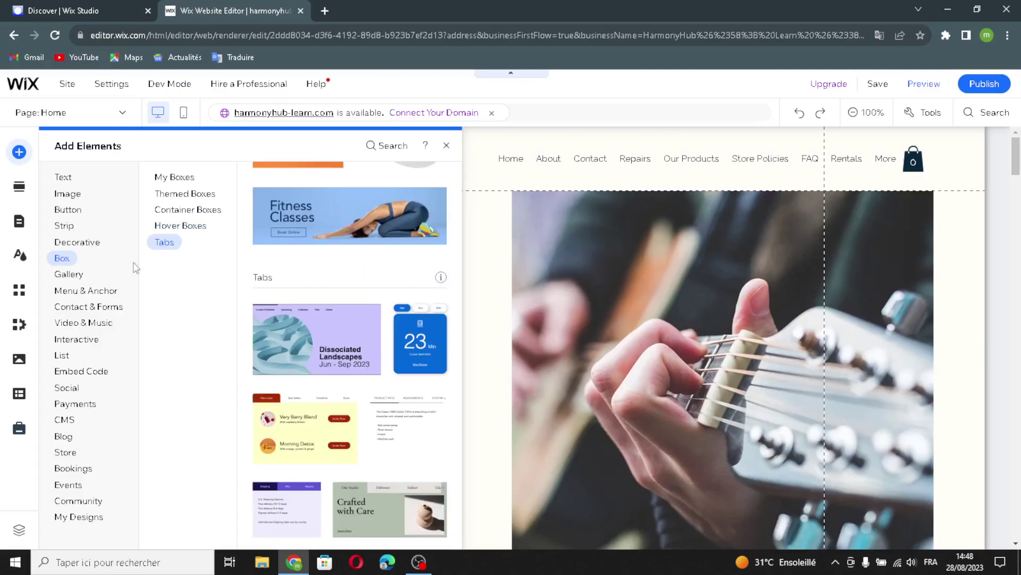
click(70, 274)
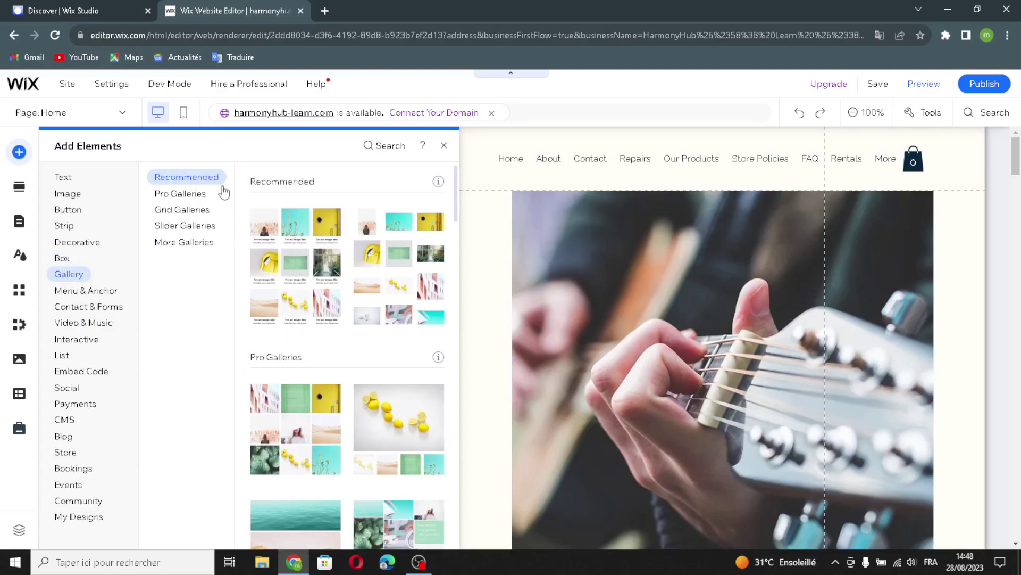
click(169, 195)
click(162, 210)
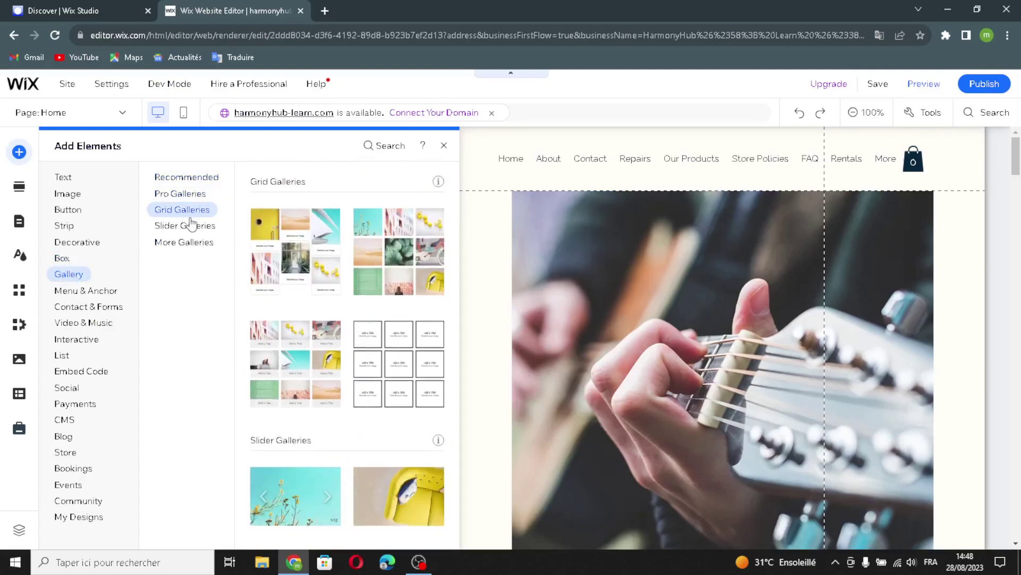
click(192, 224)
click(183, 243)
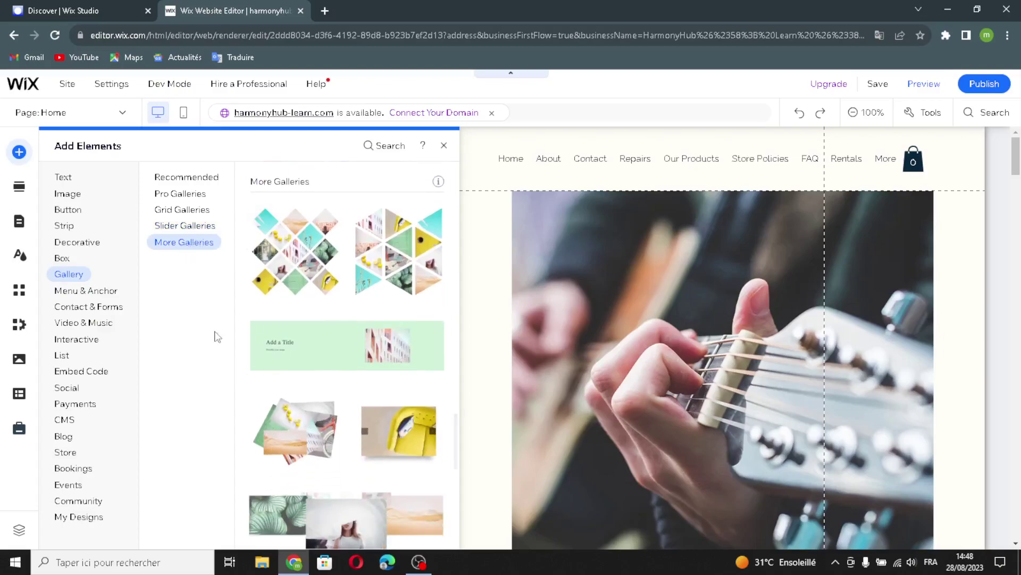
Examine the horizontal and vertical menu designs, the anchor and in-page menu elements, and the site search option
click(74, 294)
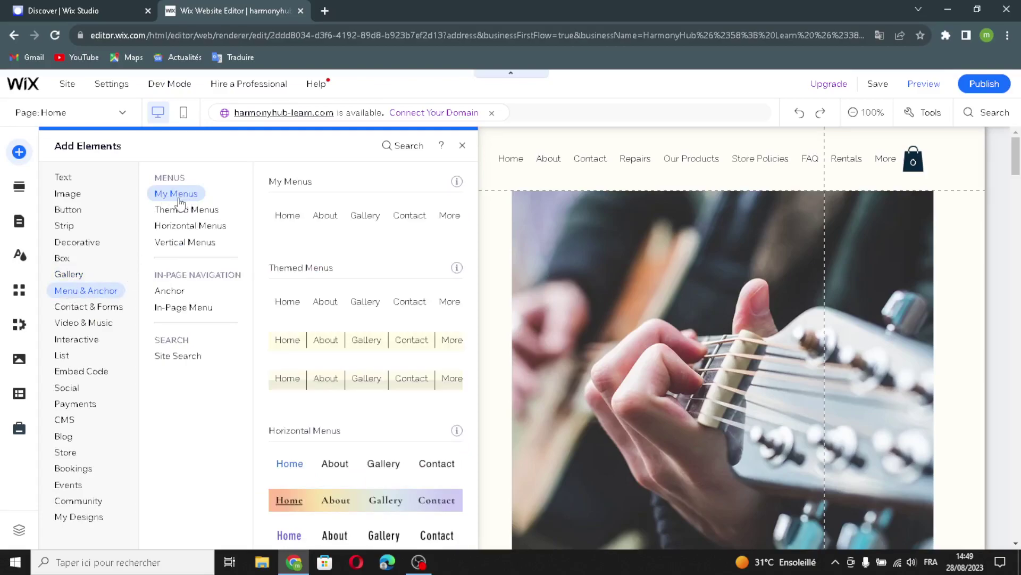
mouse_move(158, 230)
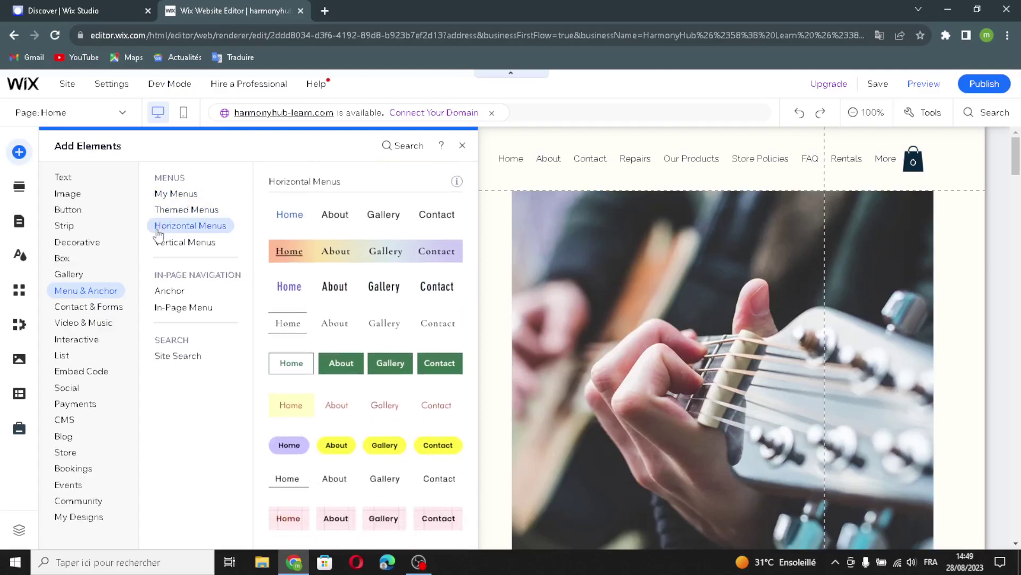
mouse_move(160, 248)
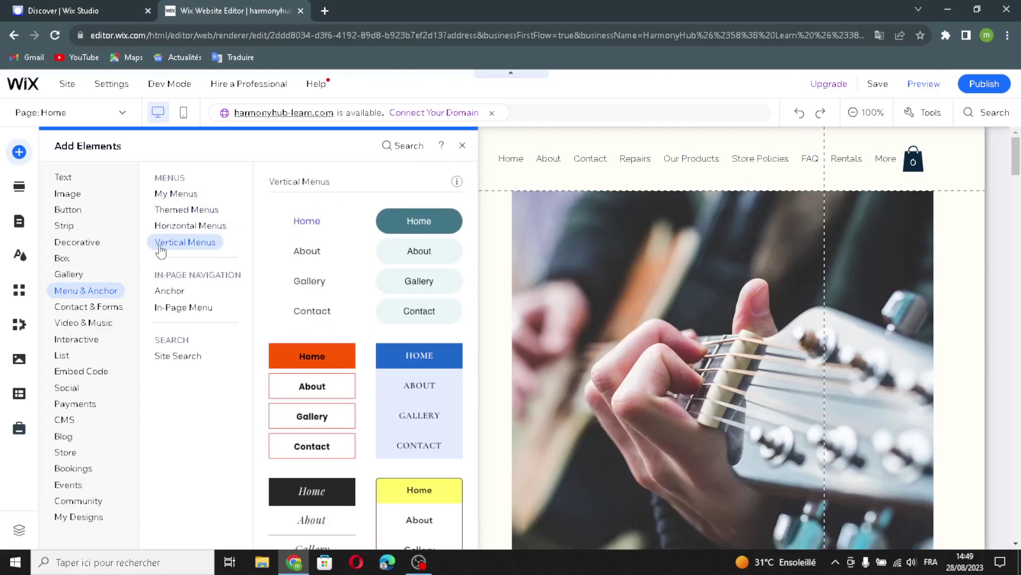
mouse_move(166, 291)
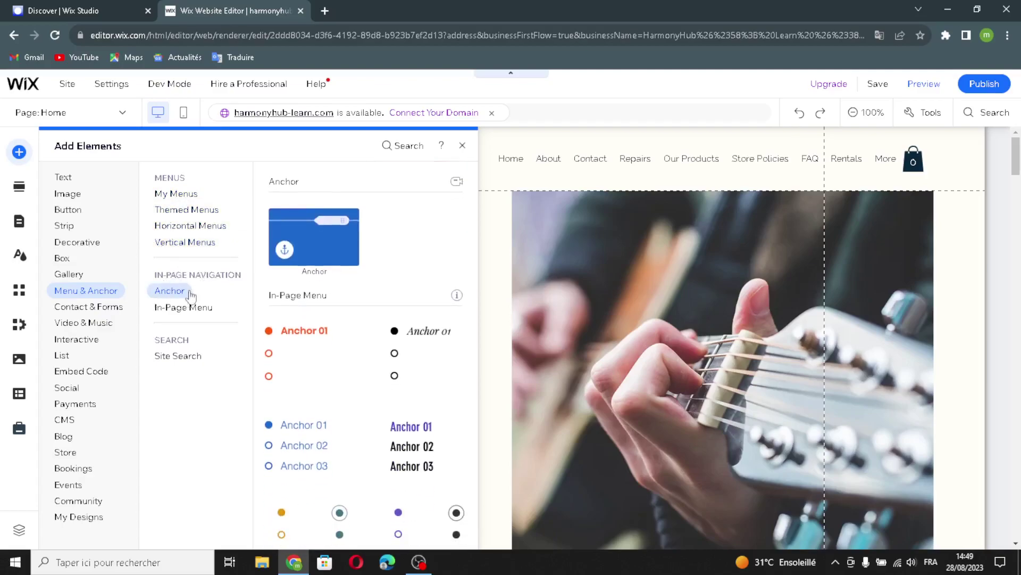
mouse_move(186, 311)
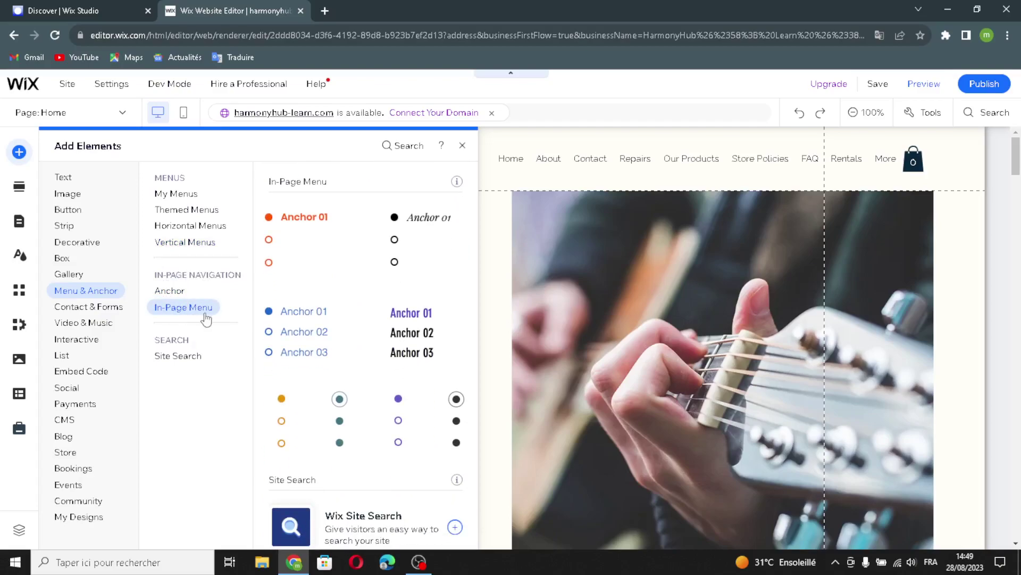
mouse_move(164, 351)
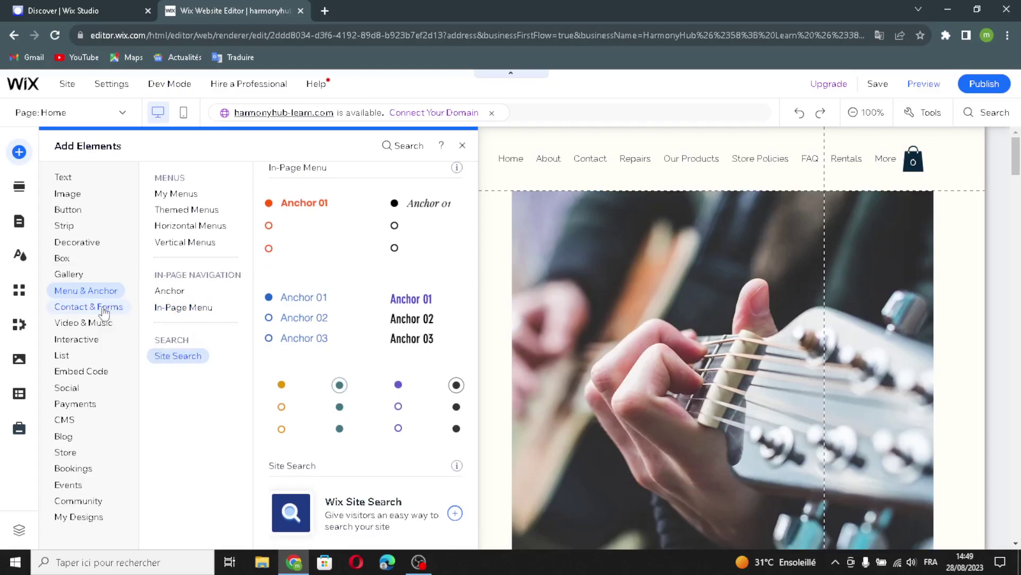
Review the contact, form, map and chat elements, and the Wix Video, VideoBox, video mask and transparent video elements
mouse_move(102, 313)
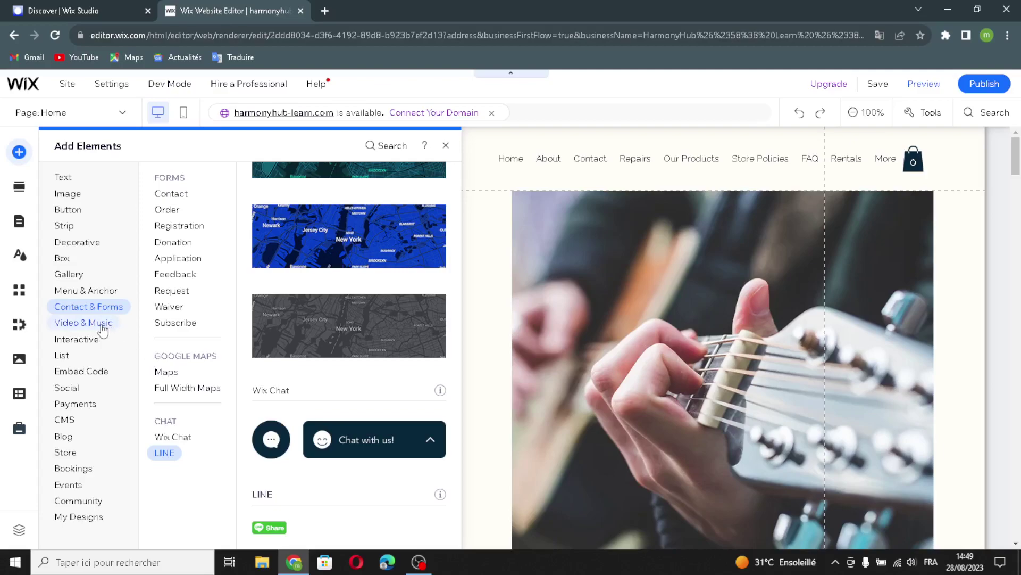
mouse_move(102, 331)
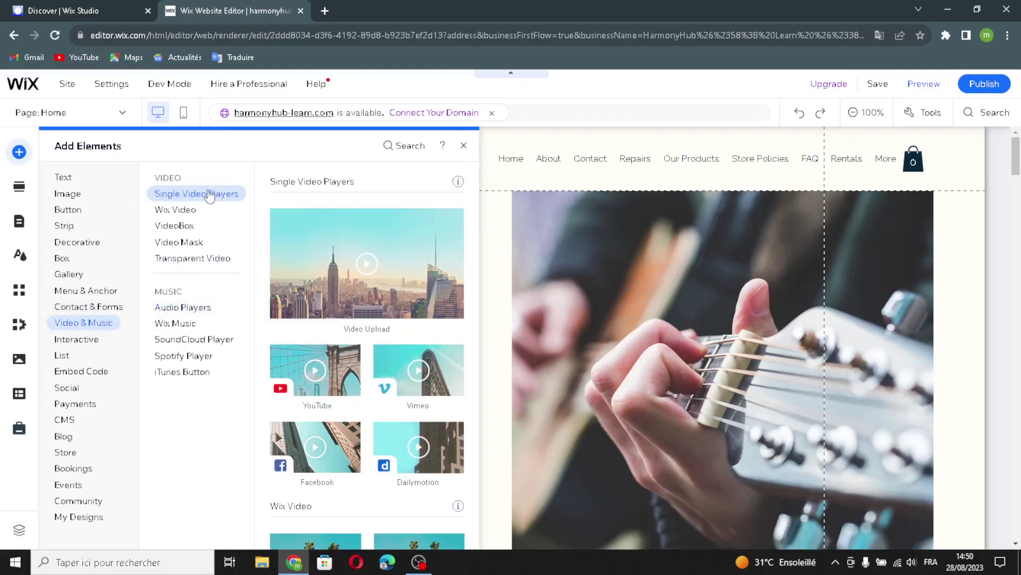
click(177, 210)
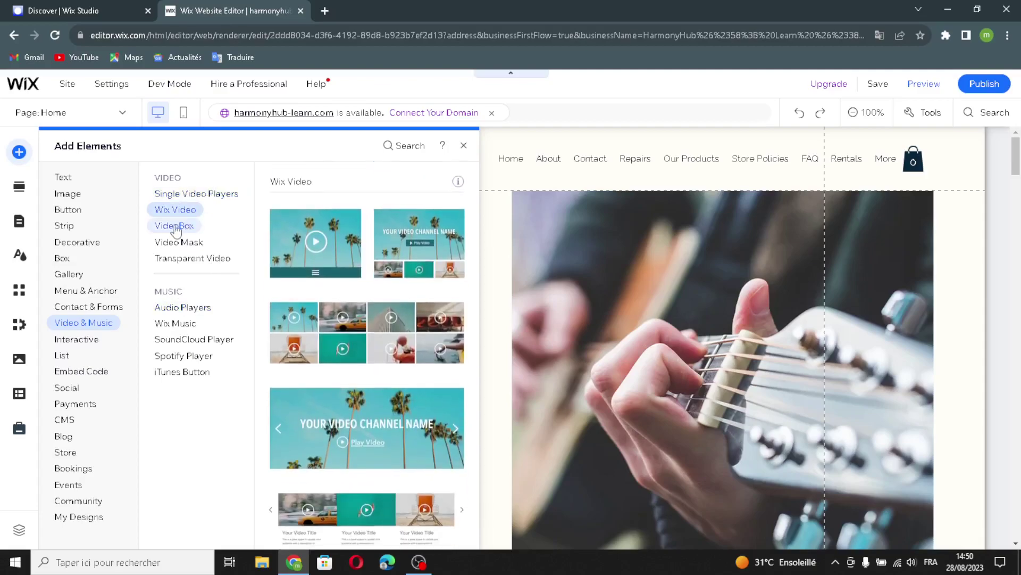
click(176, 227)
click(181, 246)
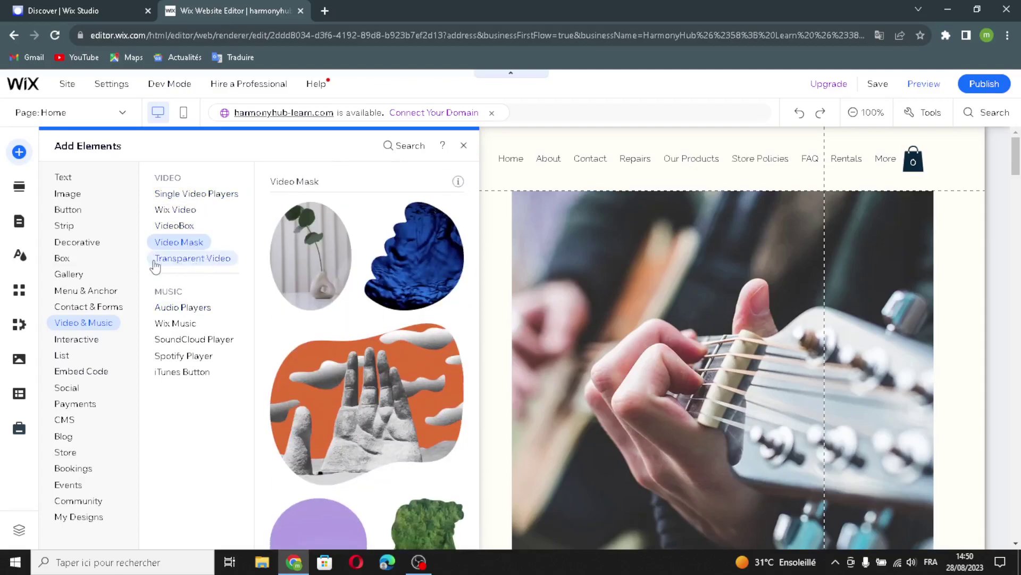
click(156, 262)
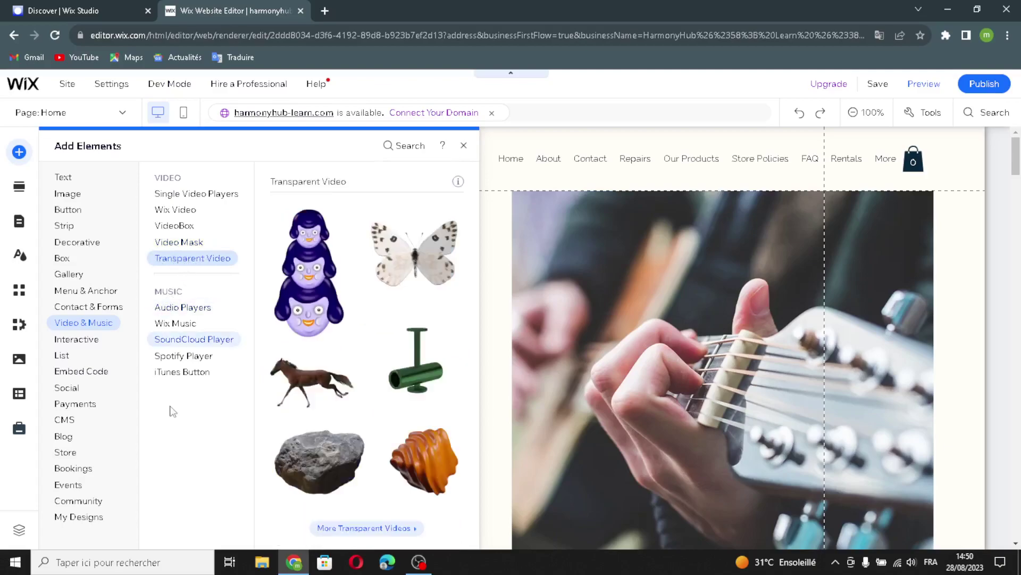
Browse the music elements, from audio players and Wix Music to the SoundCloud, Spotify and iTunes options
click(176, 307)
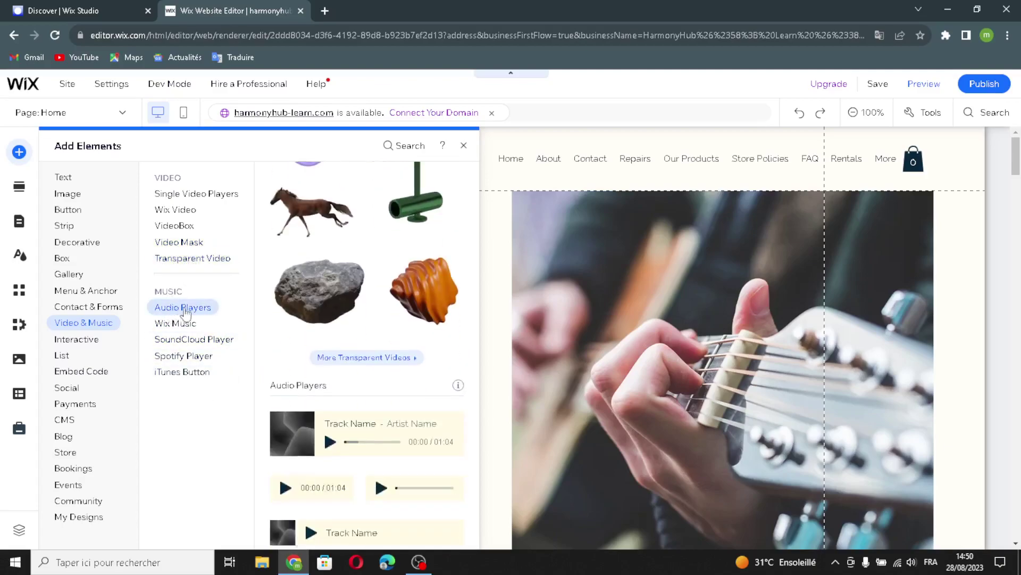
click(177, 325)
click(175, 338)
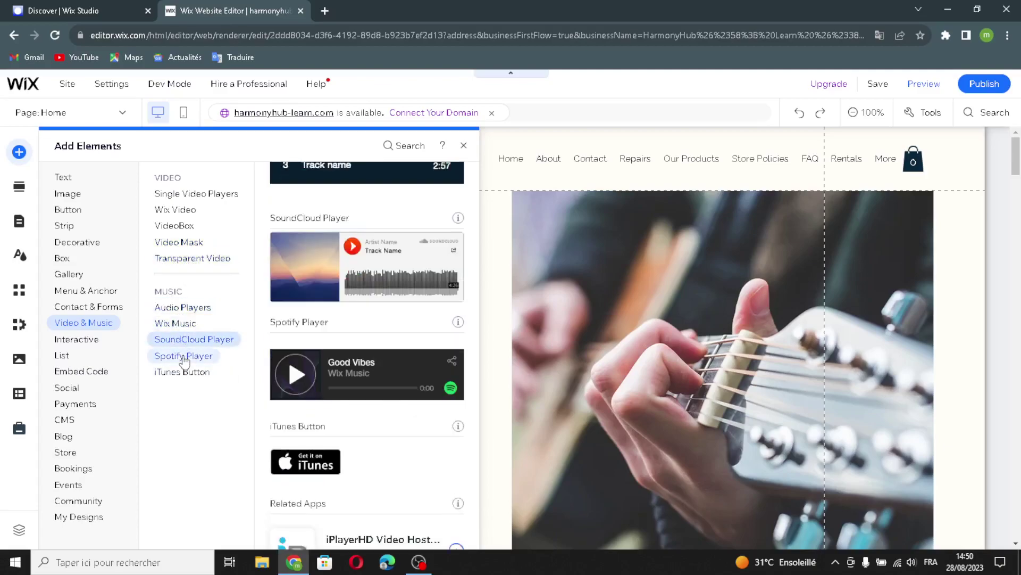
click(176, 355)
click(183, 374)
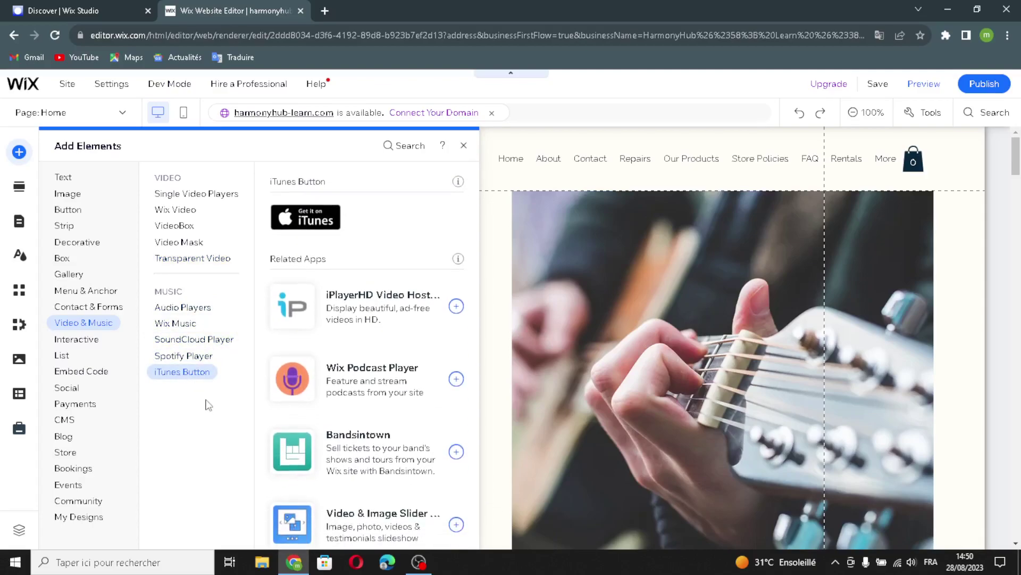
click(197, 308)
click(182, 339)
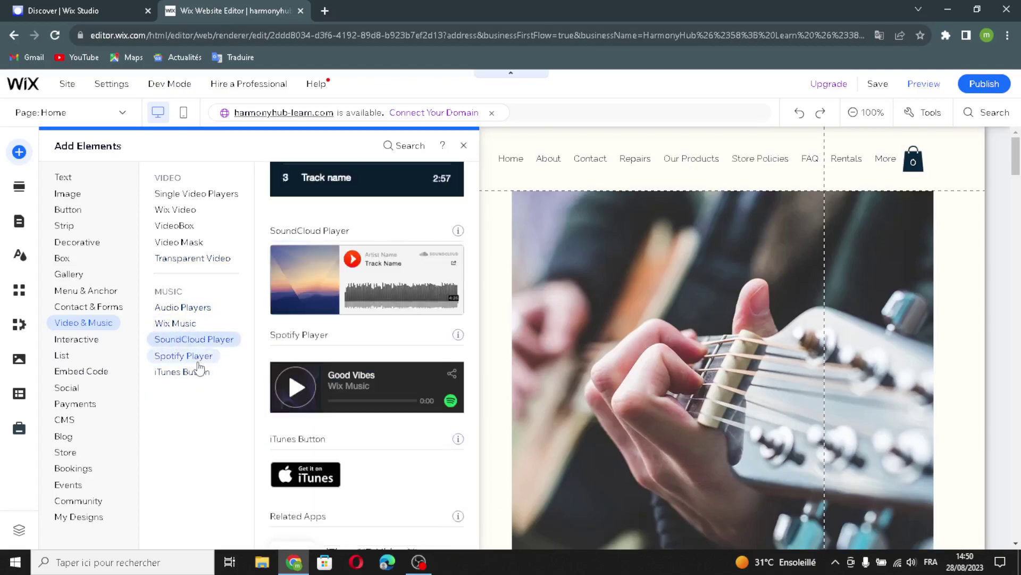
click(154, 356)
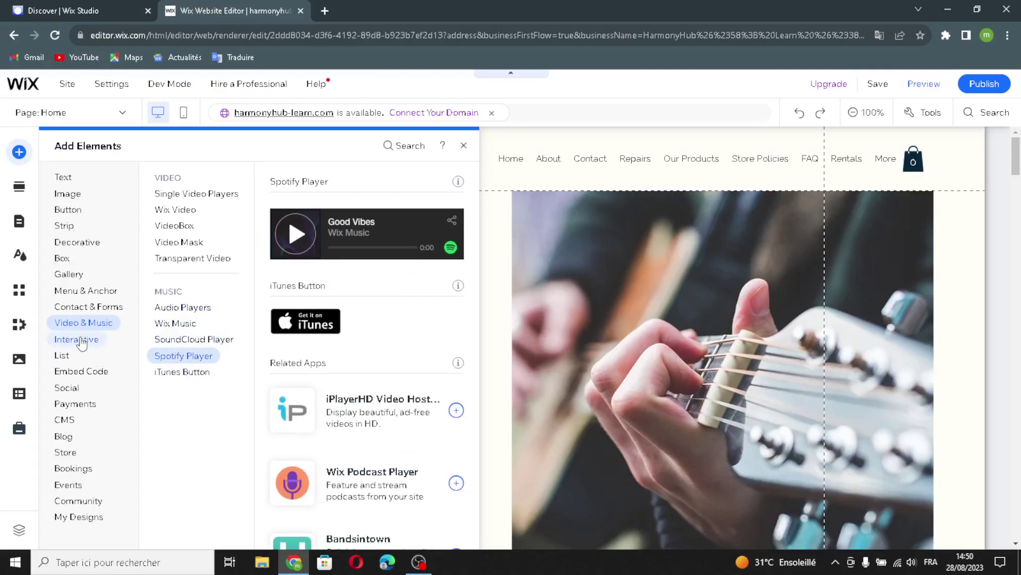
Examine the interactive elements: full-width and box slideshows, welcome, subscribe, promotion and contact lightboxes, hover boxes, tabs and hover repeaters
click(80, 341)
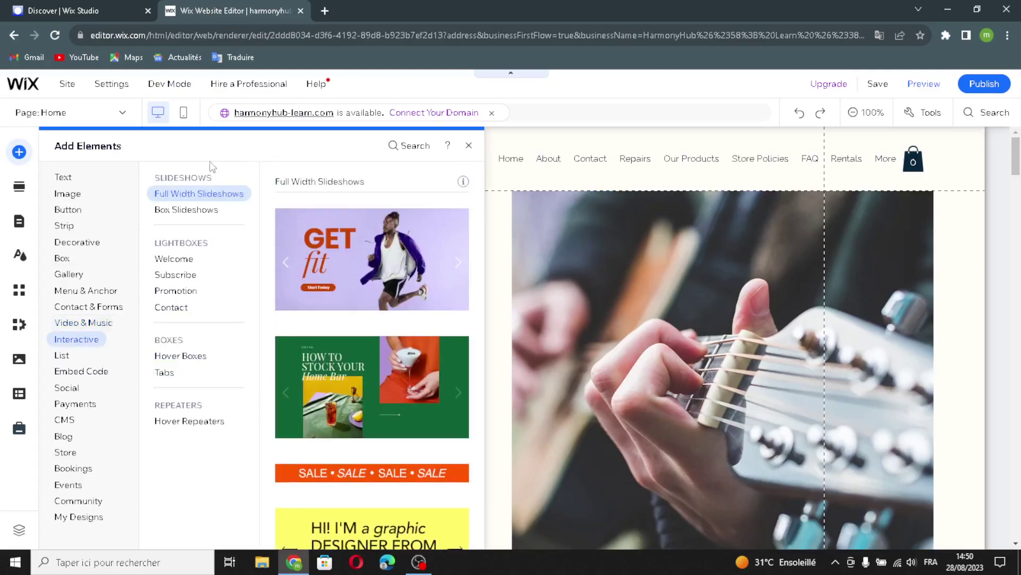
click(191, 209)
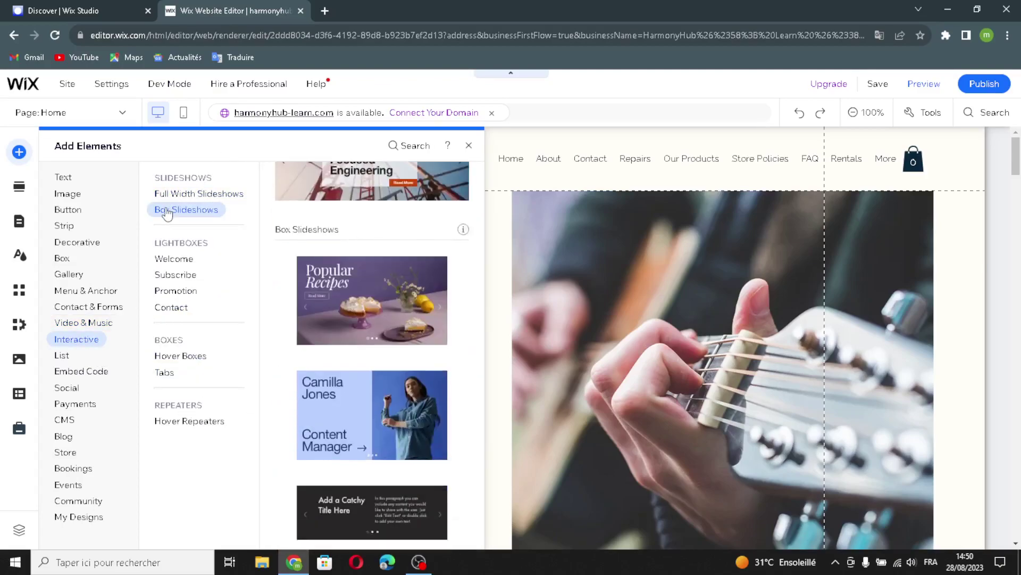
click(173, 259)
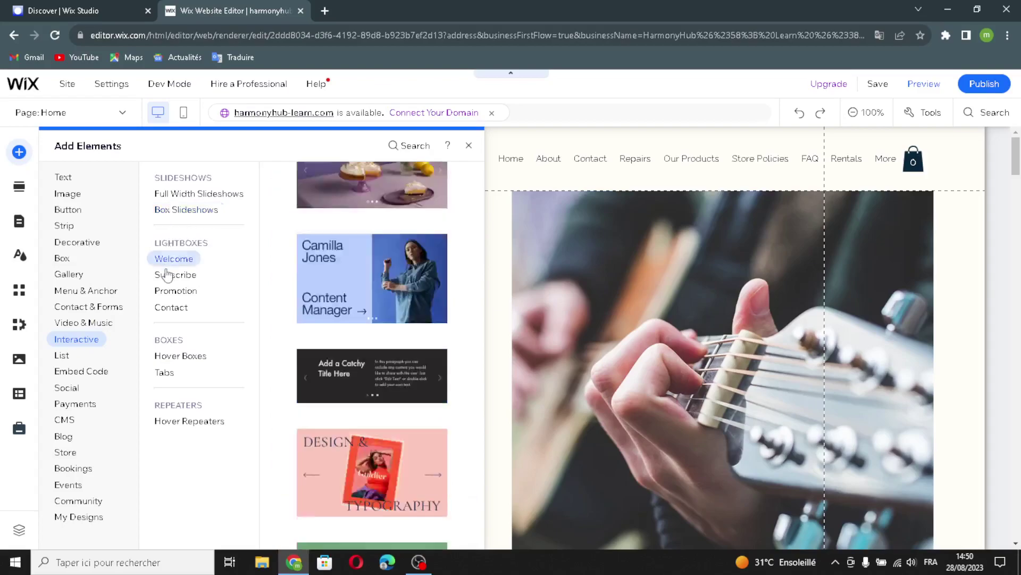
click(176, 275)
click(175, 291)
click(161, 309)
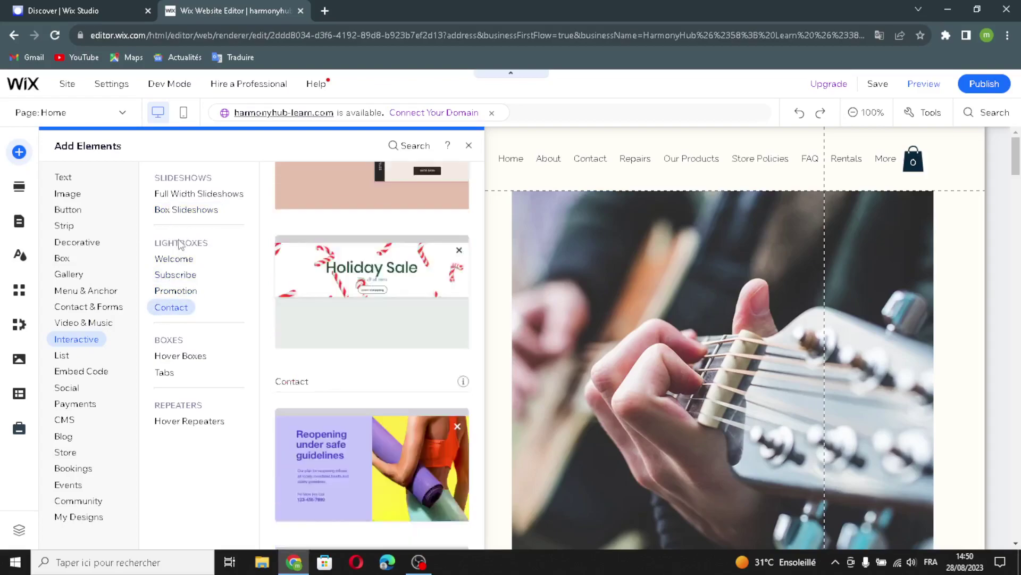
click(165, 355)
click(167, 372)
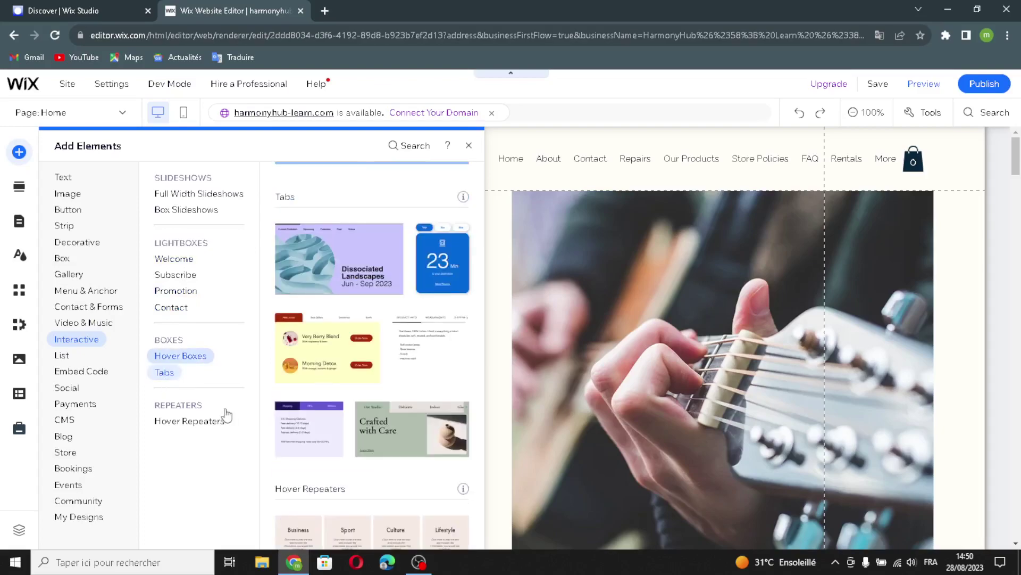
click(183, 423)
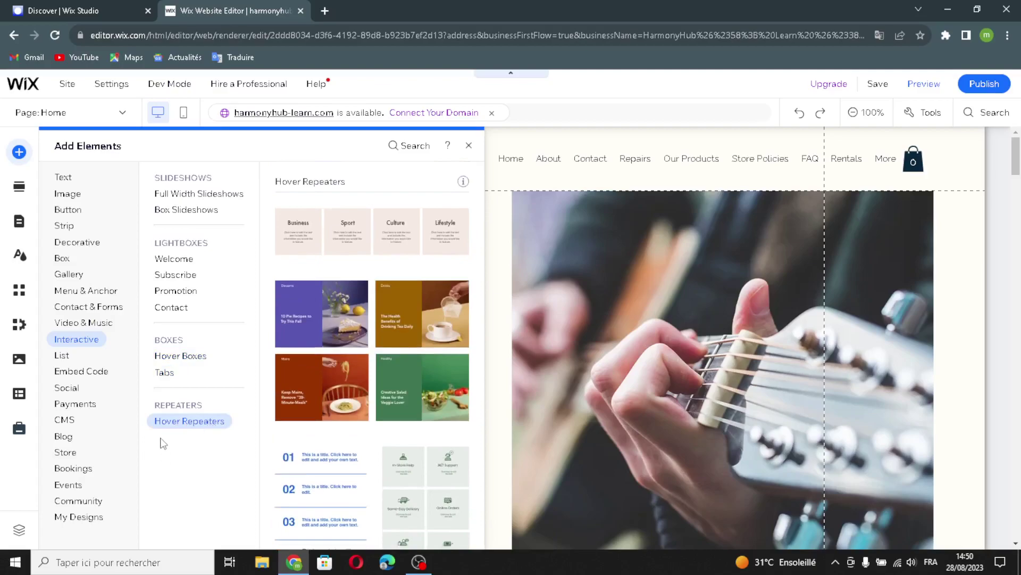
Look through the list elements, covering the designed, hover and blank repeater layouts
click(61, 362)
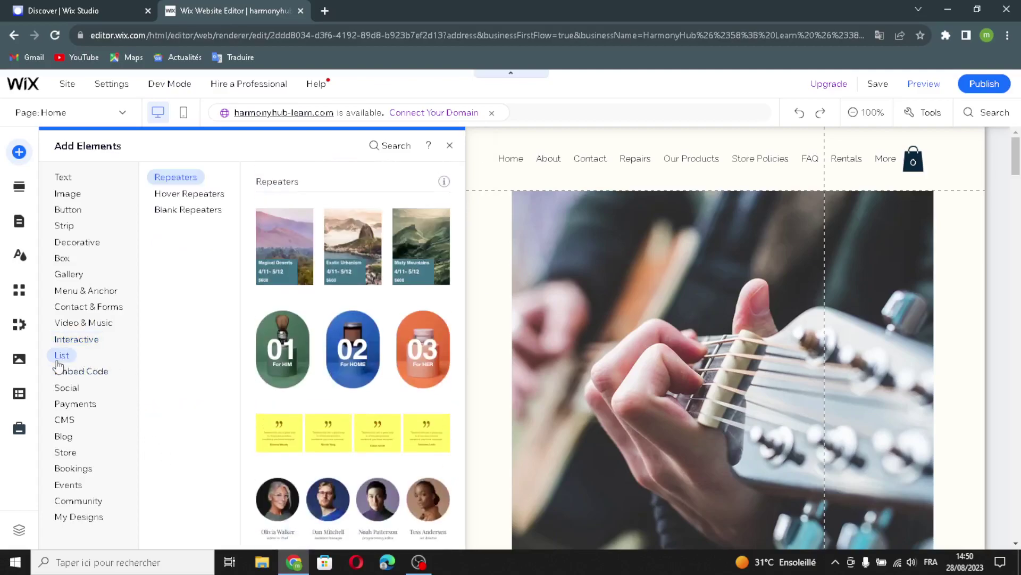
click(189, 193)
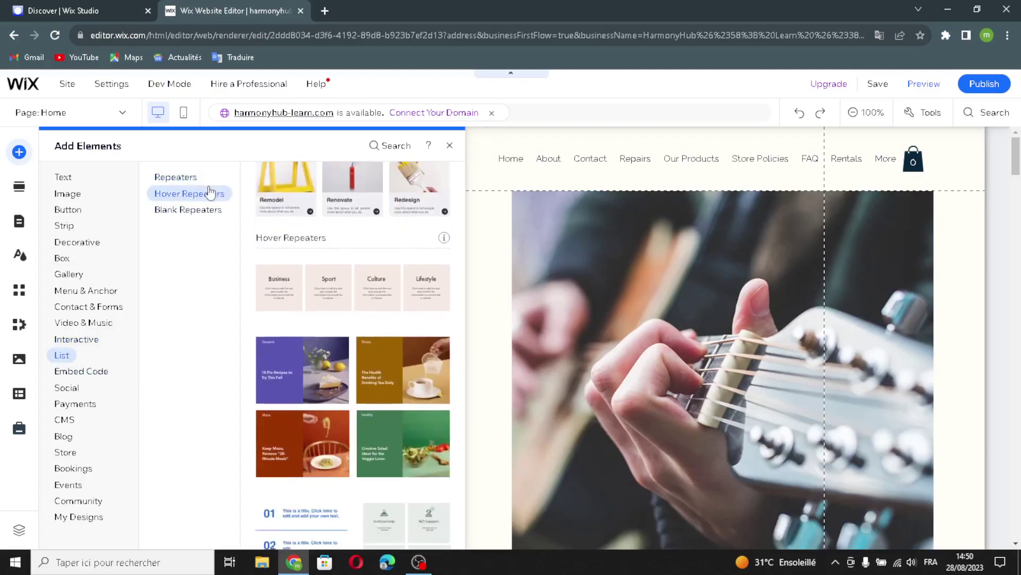
click(173, 213)
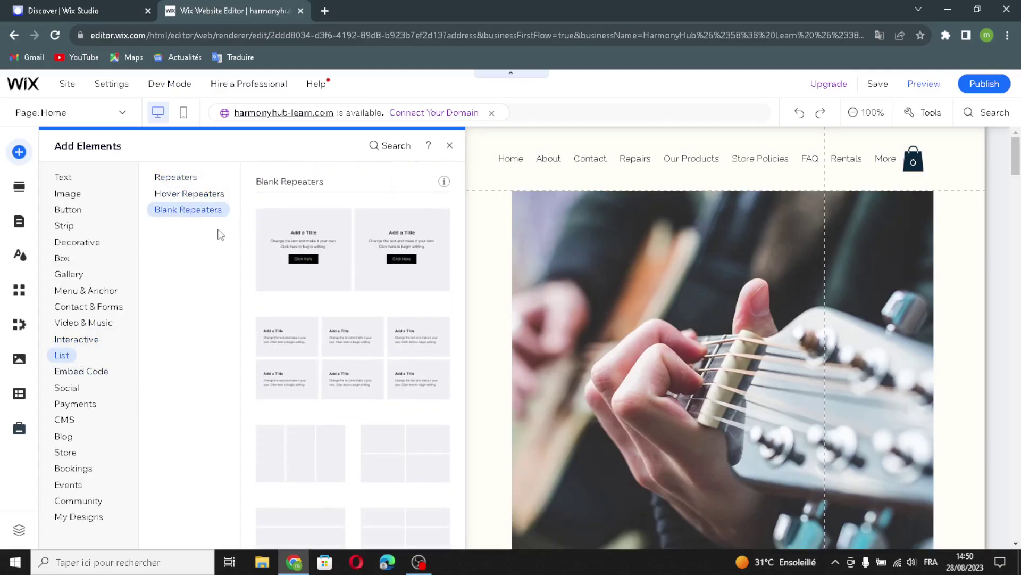
Review the embed code elements, including popular embeds, video and audio players, marketing tools, Velo Dev Mode and Lottie animation
click(92, 372)
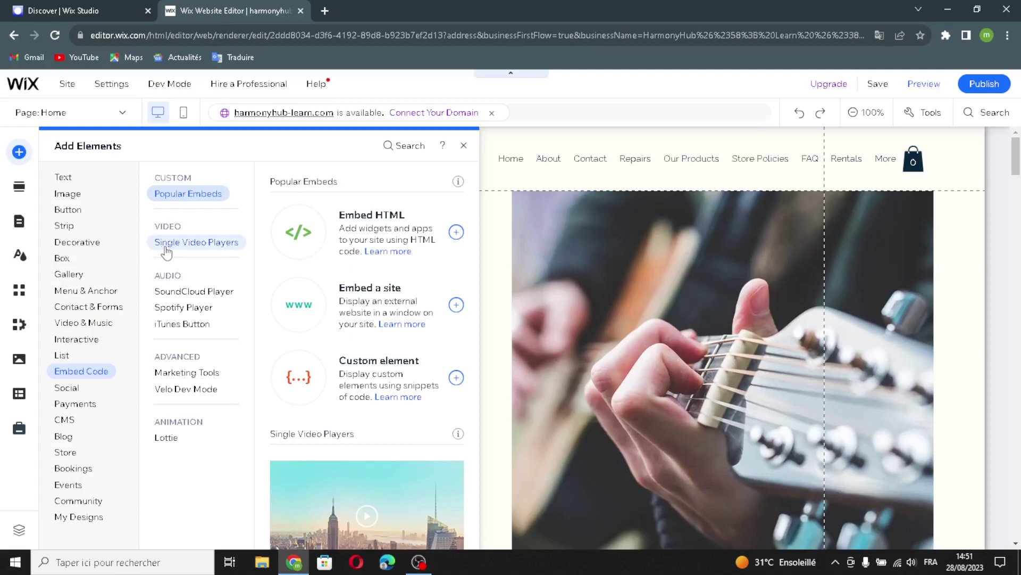
click(187, 244)
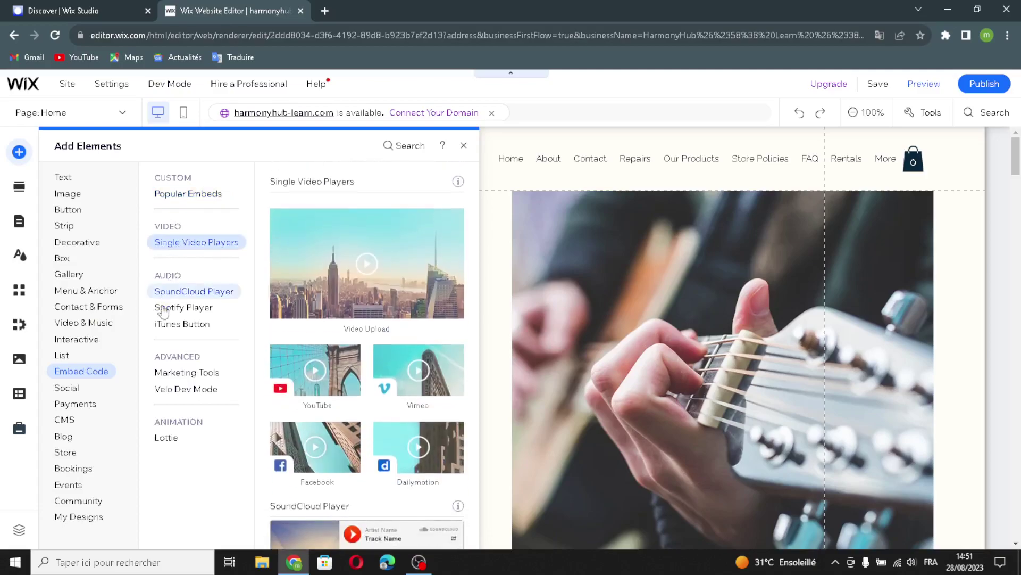
click(181, 291)
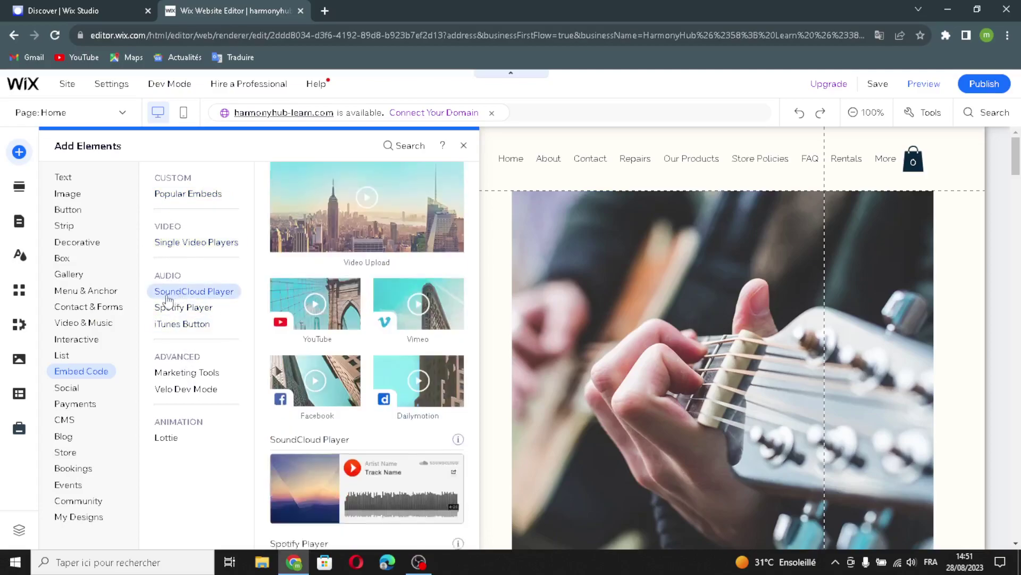
click(178, 308)
click(162, 326)
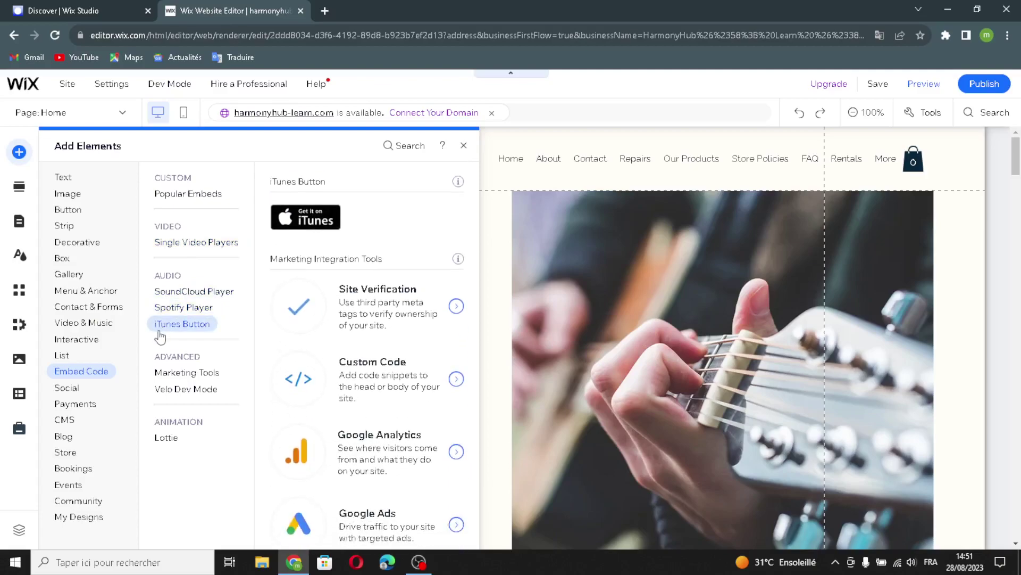
click(162, 389)
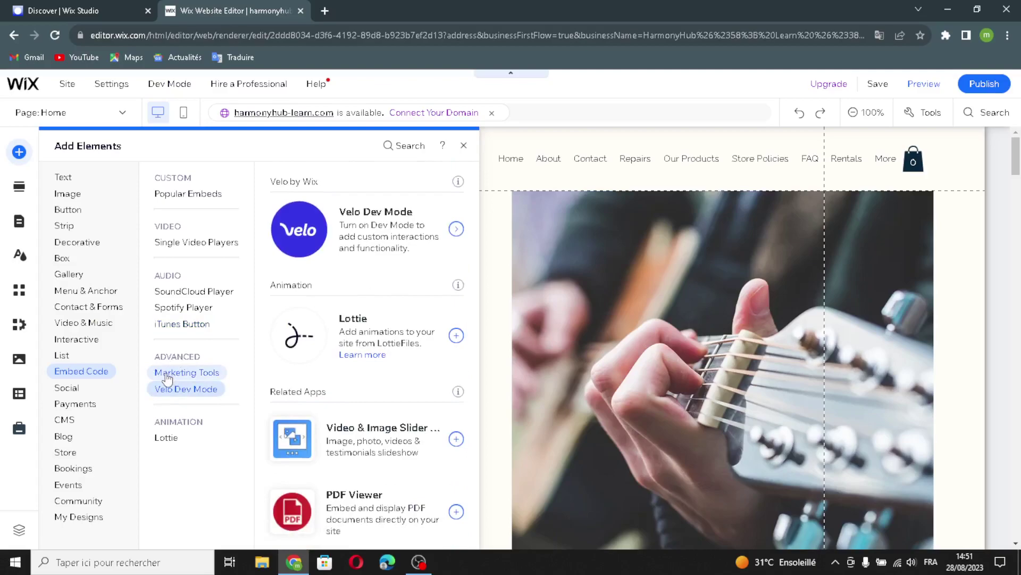
click(180, 372)
click(170, 394)
click(165, 437)
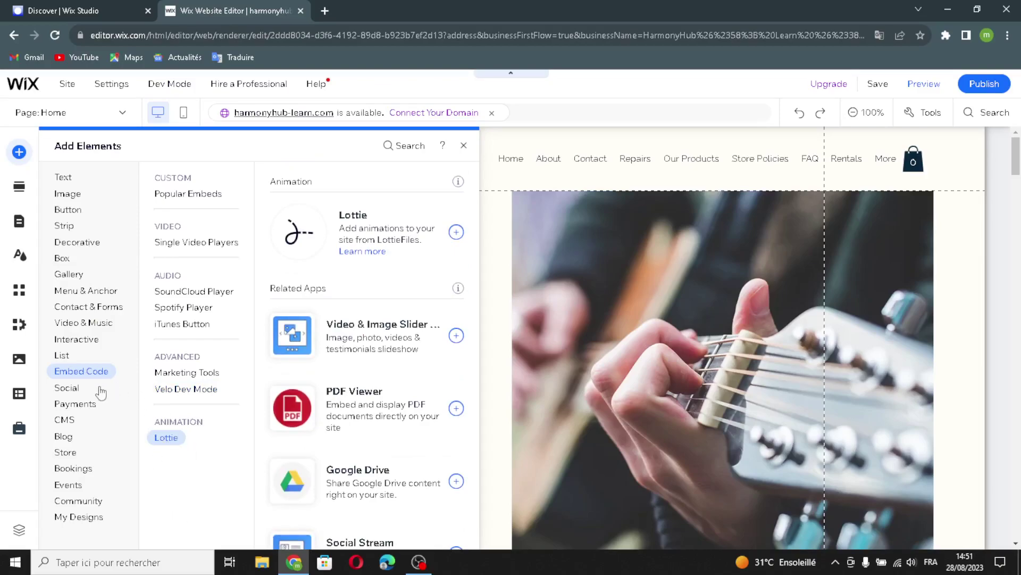
Review the social elements and the payment elements, including pay buttons, order and donation forms, pricing plans and store widgets
click(67, 390)
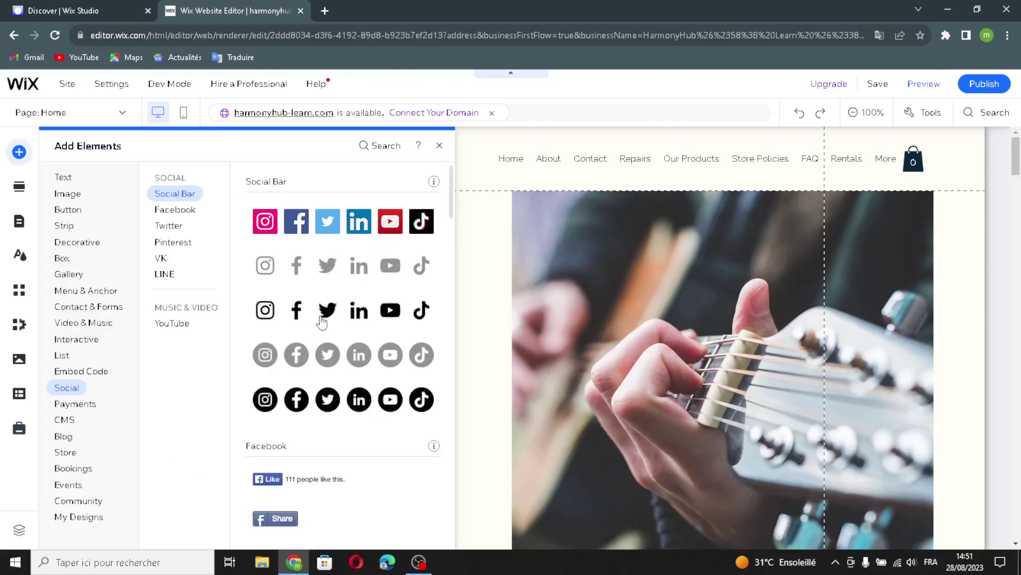
click(182, 213)
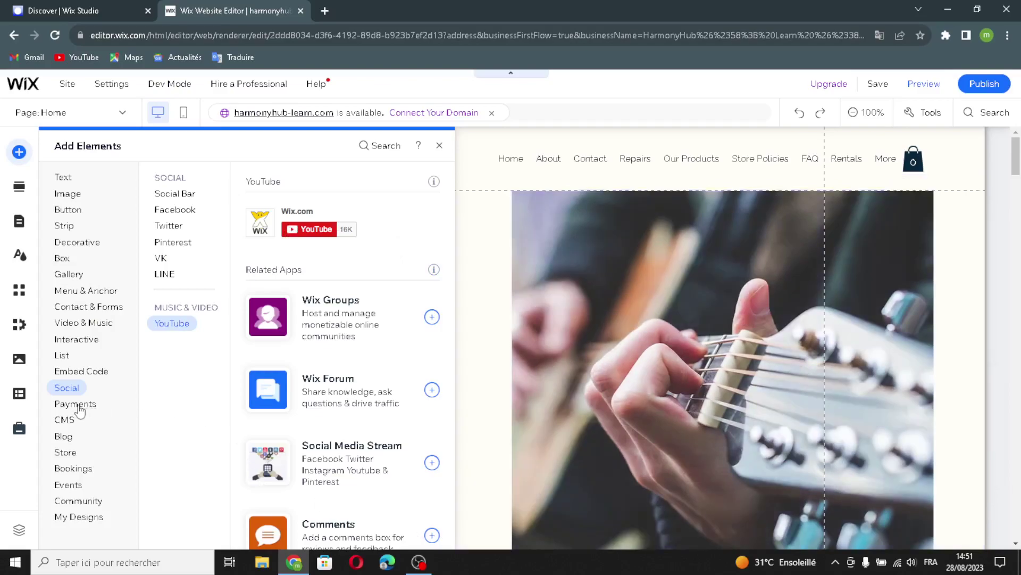
mouse_move(82, 409)
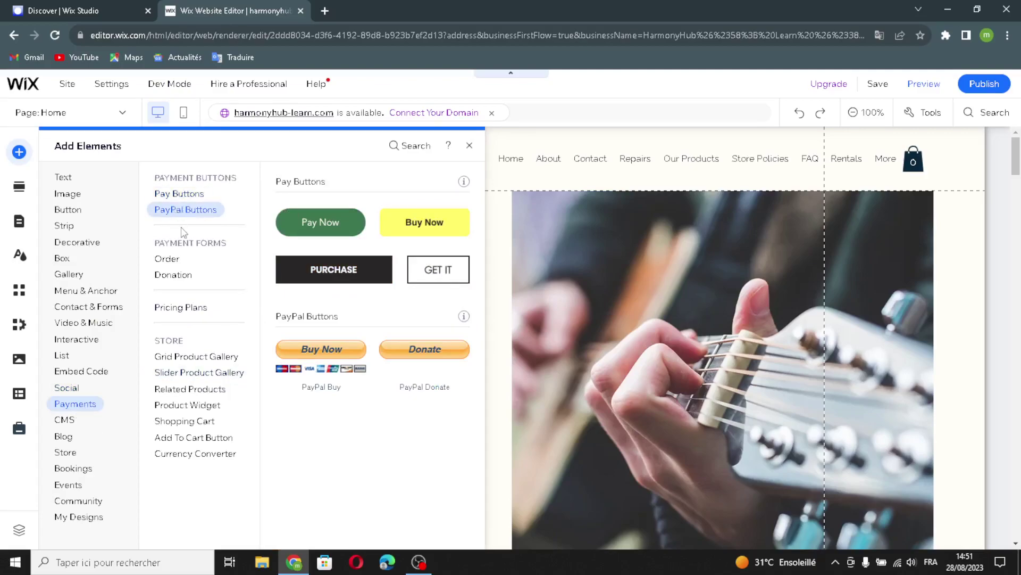
mouse_move(164, 259)
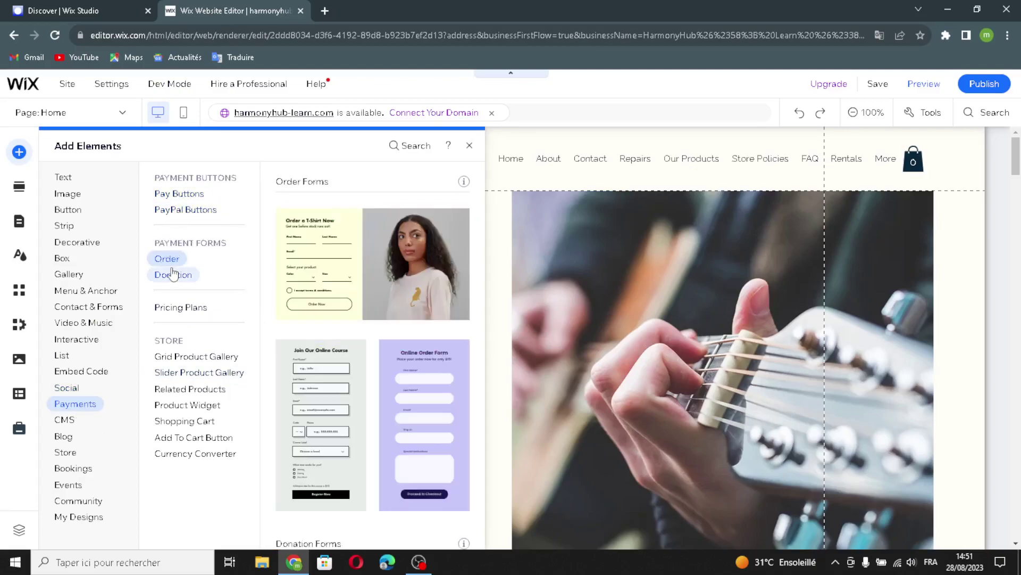
mouse_move(174, 285)
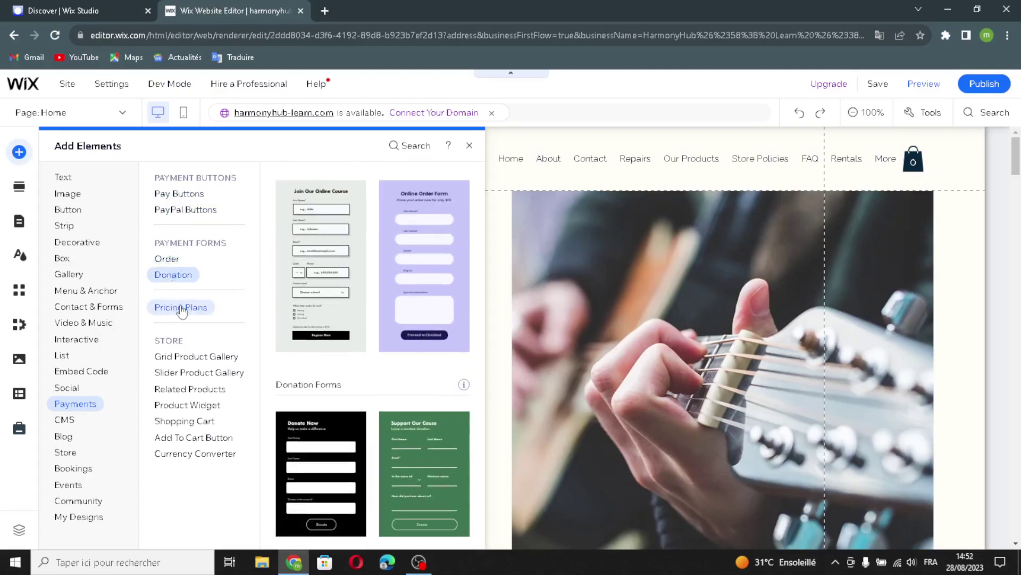
mouse_move(181, 309)
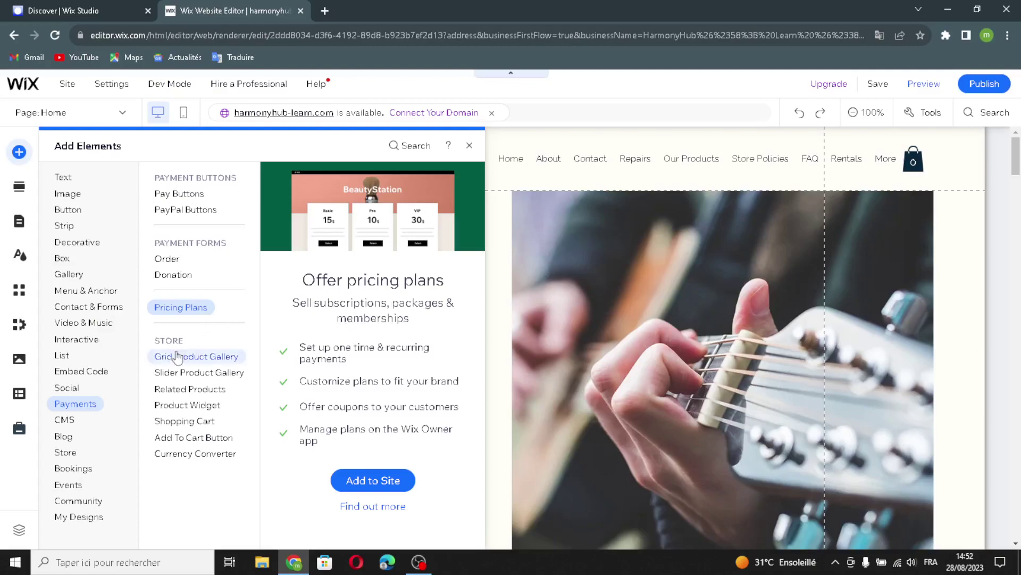
mouse_move(181, 361)
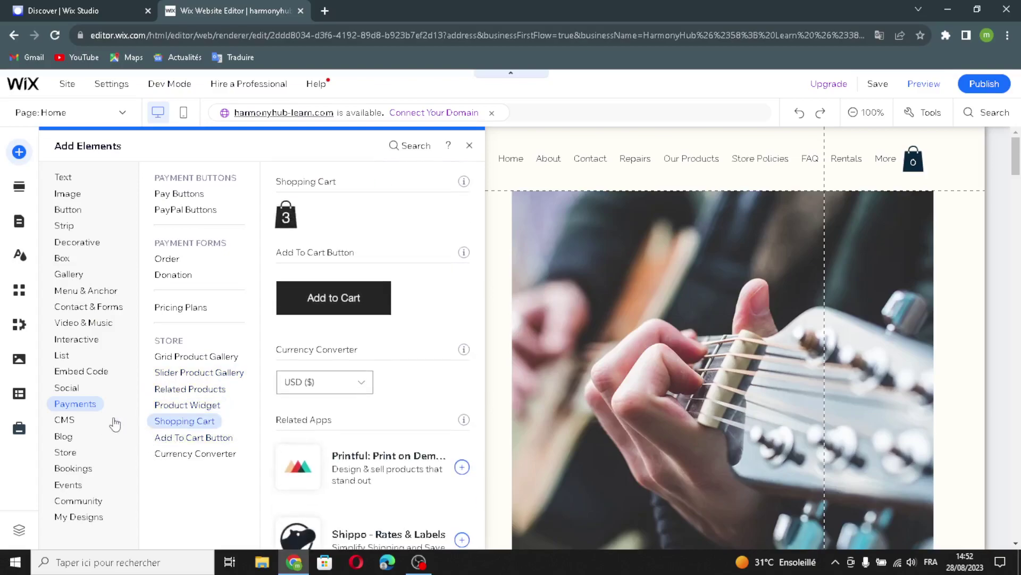
Look over the remaining element categories from CMS, blog and store to bookings, events, community and saved designs
mouse_move(73, 425)
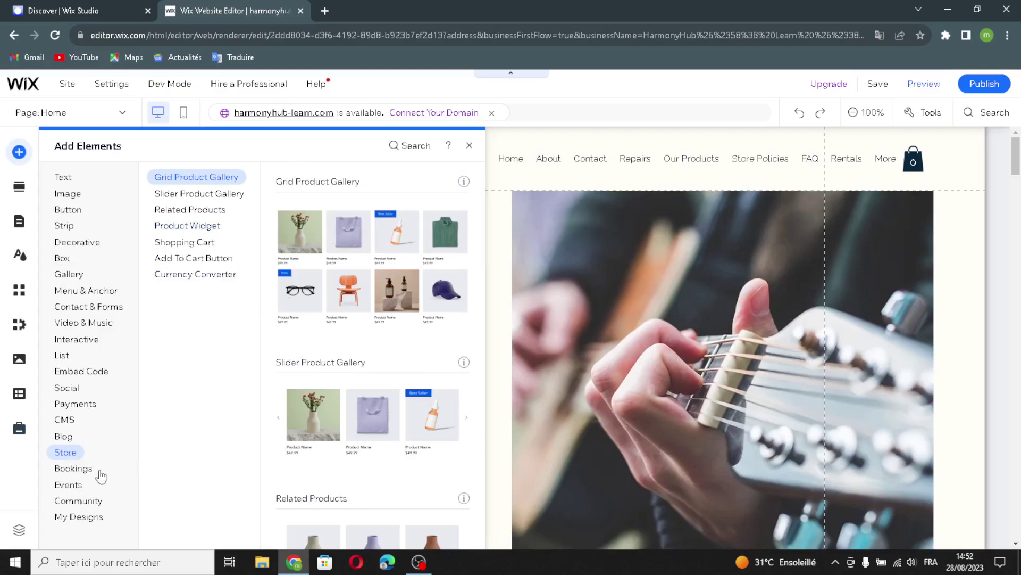
mouse_move(89, 475)
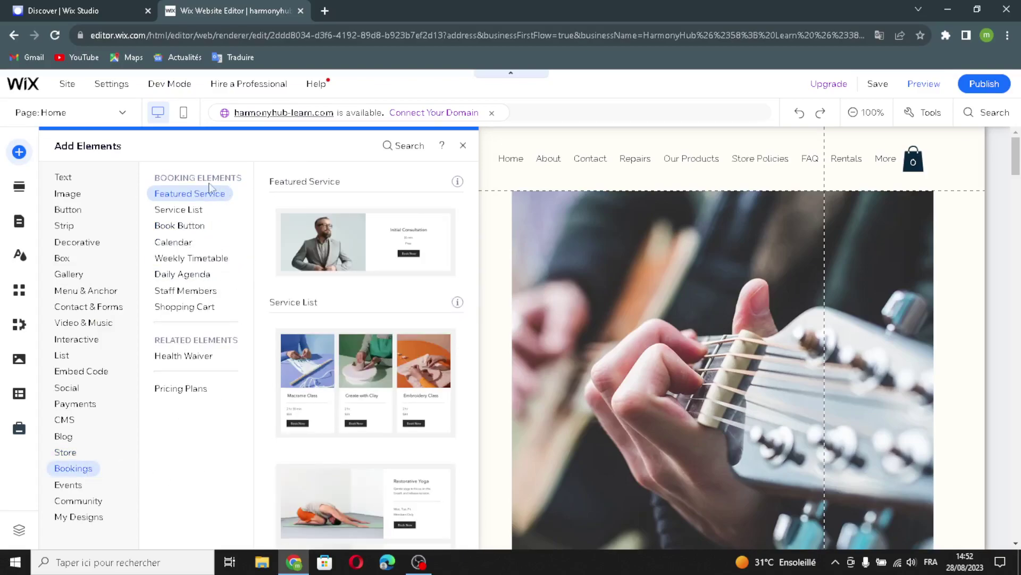
click(186, 357)
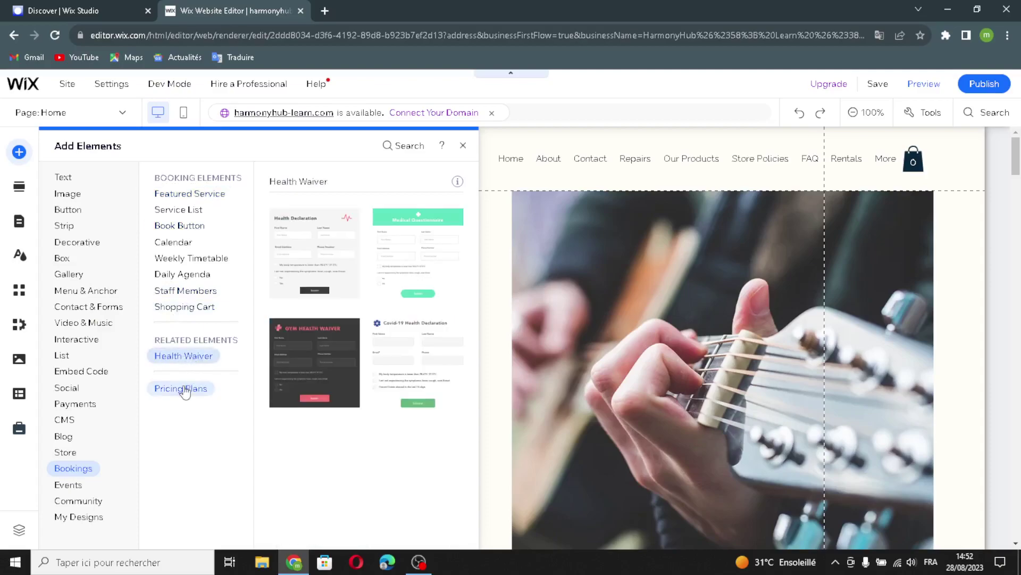
click(180, 393)
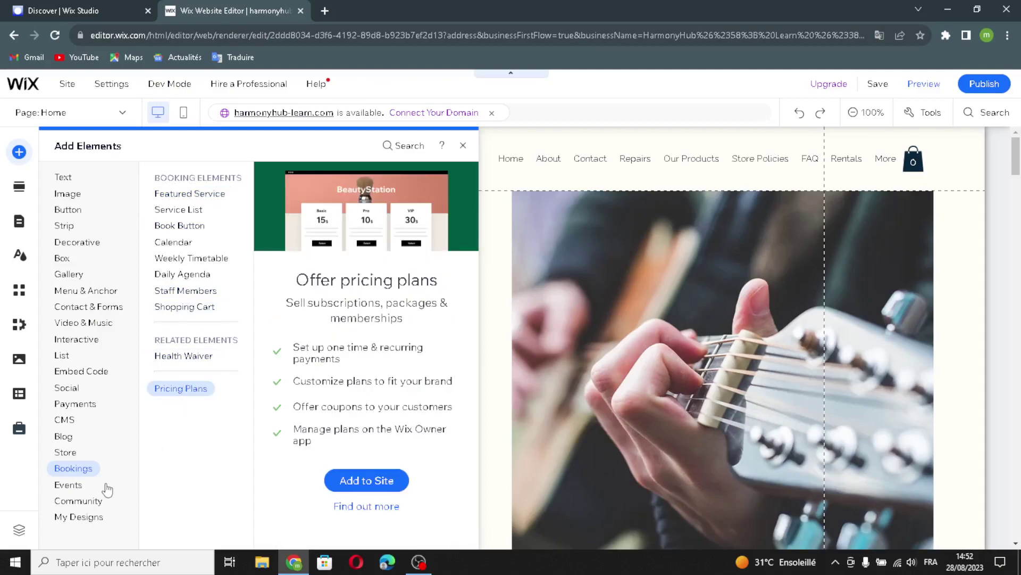
mouse_move(79, 486)
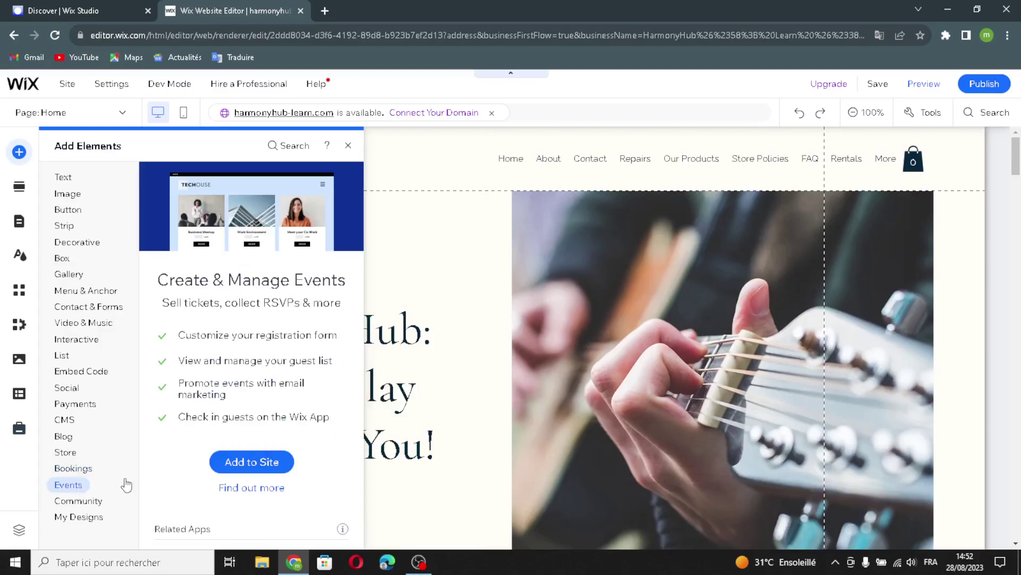
mouse_move(94, 508)
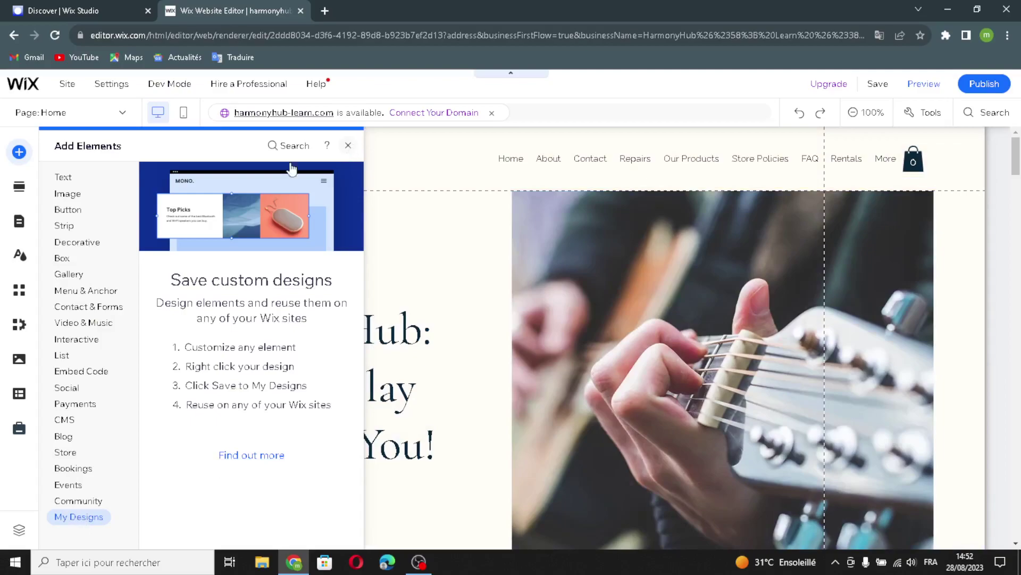
View the ready-made section templates and the list of site pages
click(19, 186)
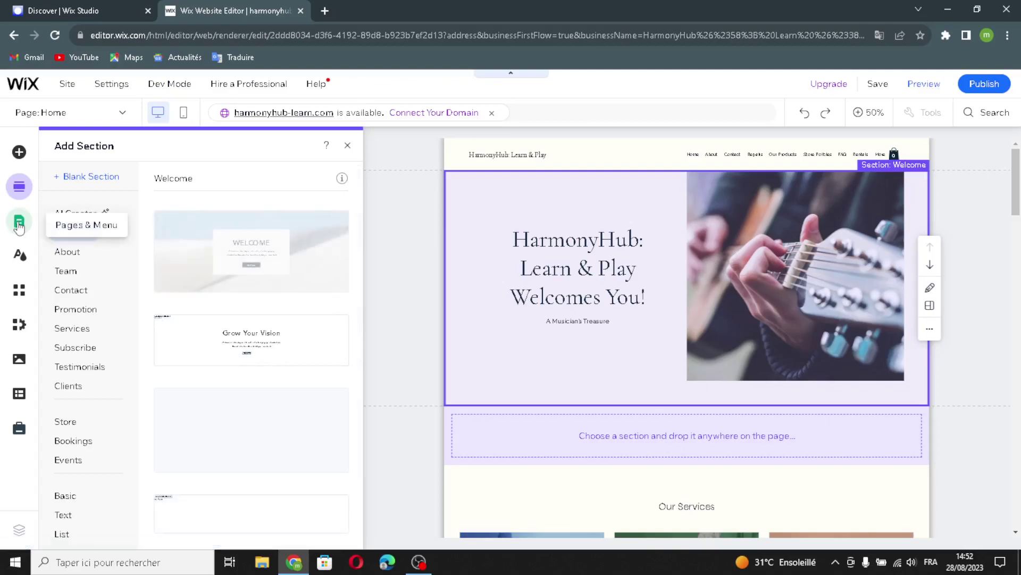
click(18, 221)
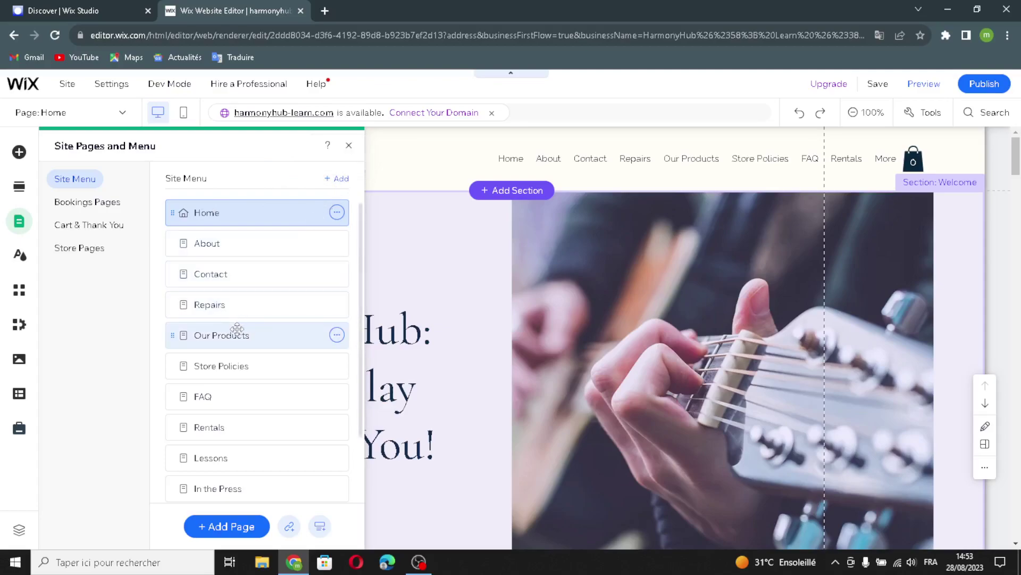
Look over the site design options, the media library with free Wix images and videos, and the Marketing & SEO tools
click(33, 256)
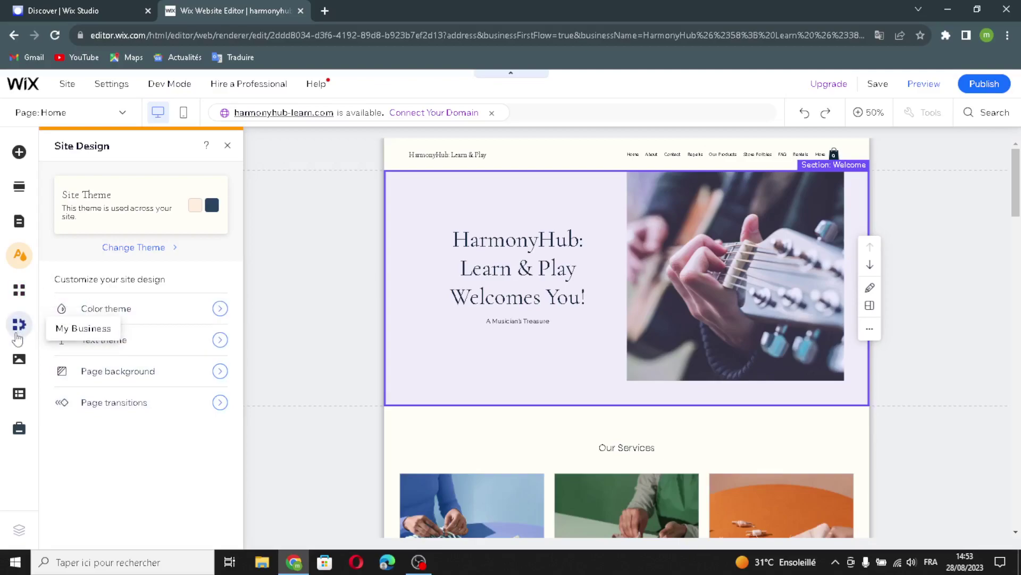
click(17, 360)
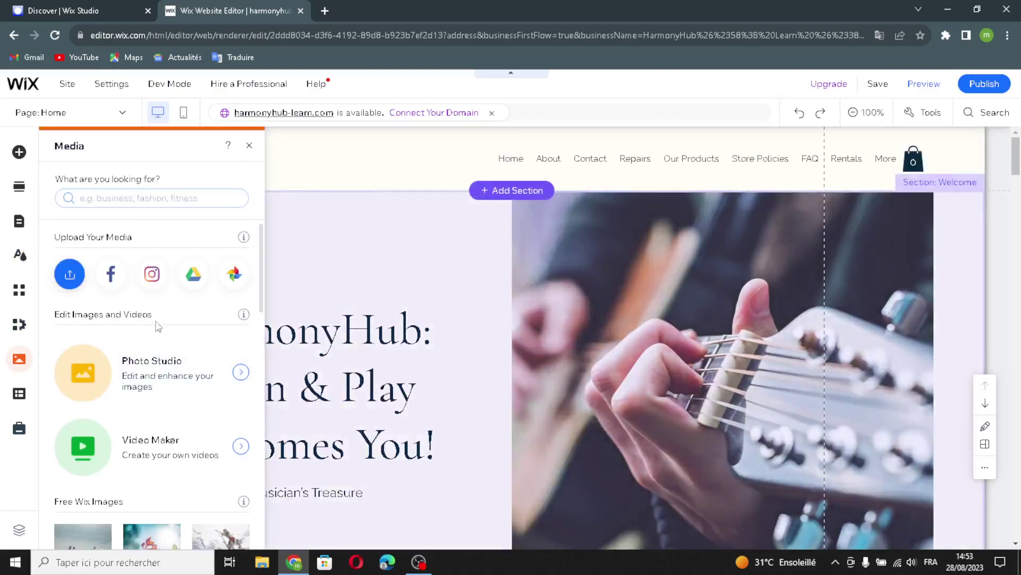
scroll(138, 415, down, 3)
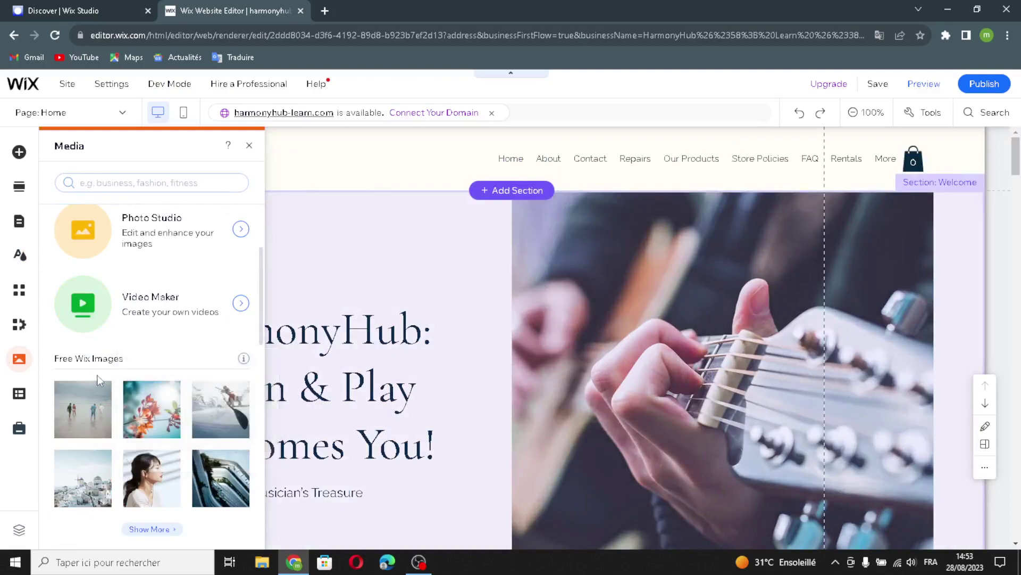
scroll(122, 379, down, 2)
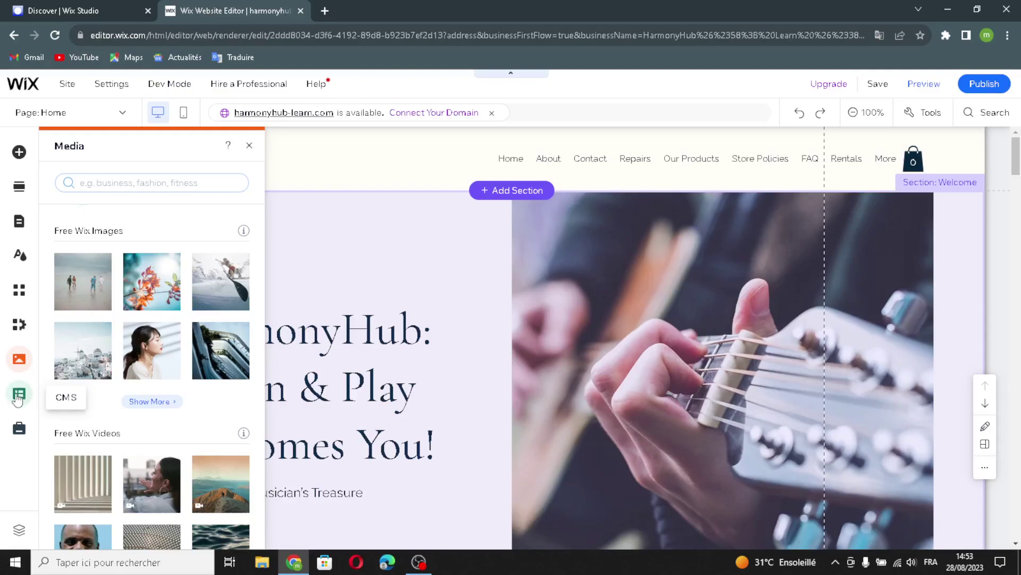
click(18, 429)
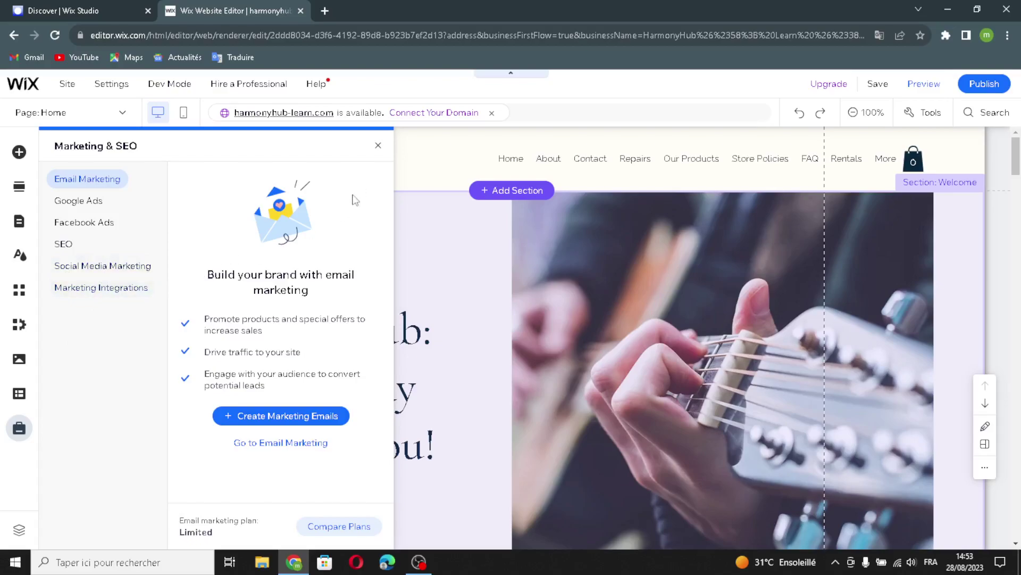
click(378, 146)
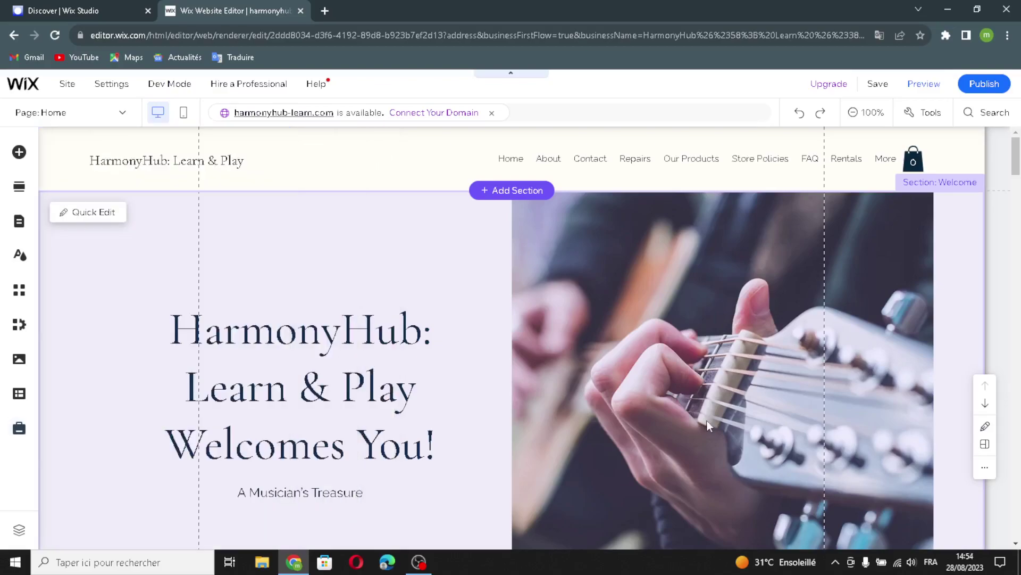
Review the home page's services and subscribe form sections and publish the site
scroll(895, 346, down, 10)
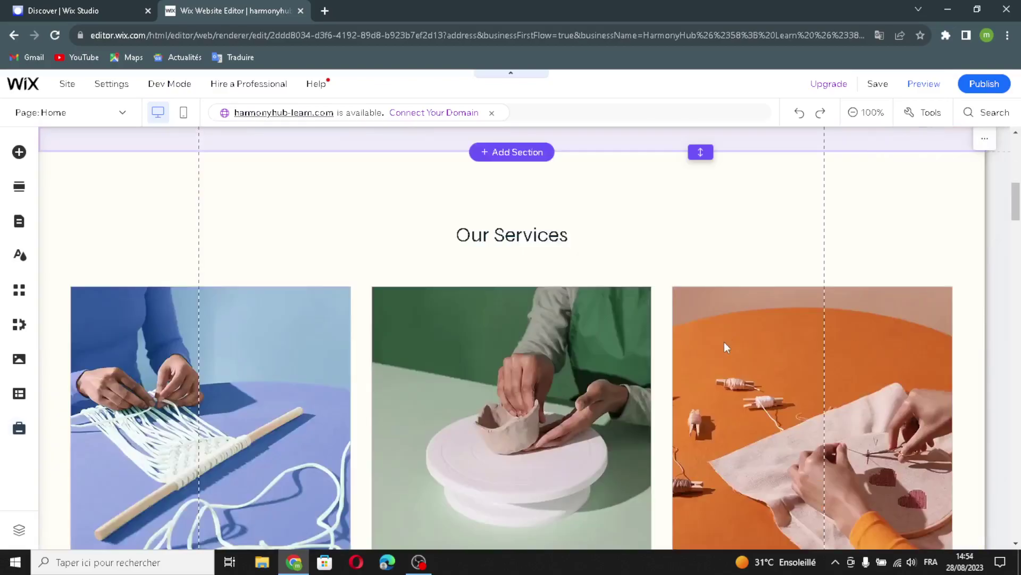
scroll(699, 342, down, 8)
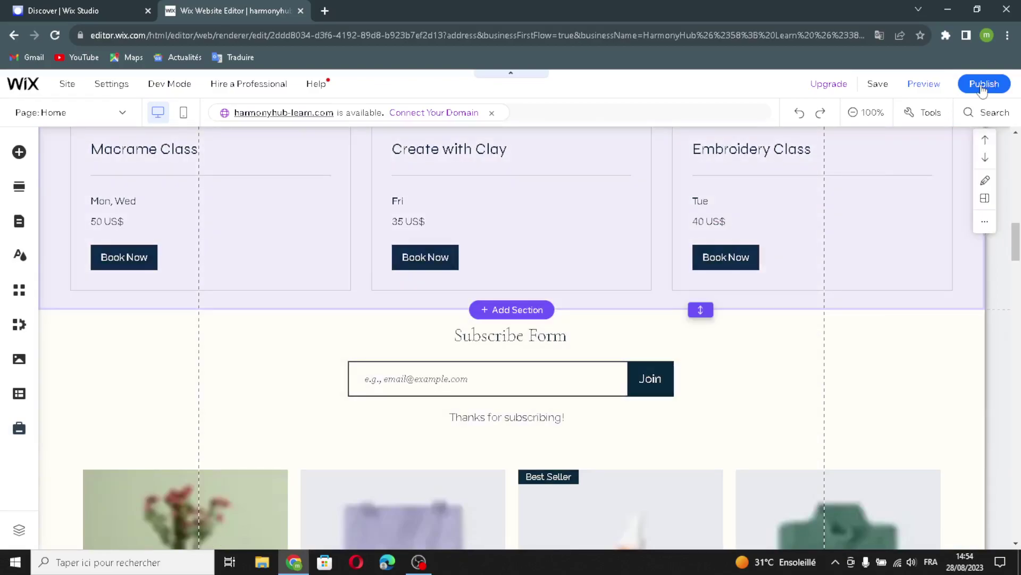
mouse_move(983, 90)
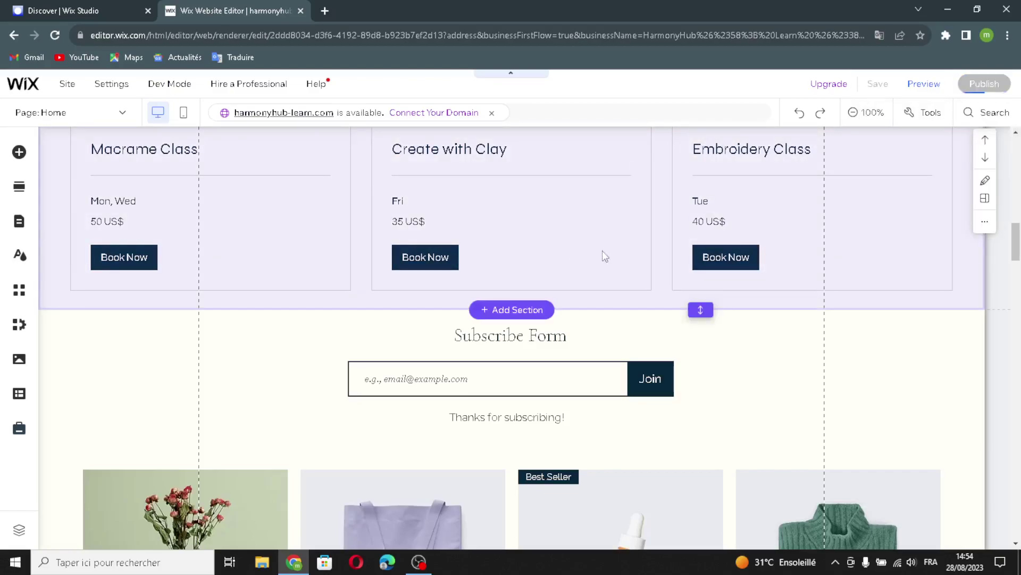
scroll(553, 249, up, 6)
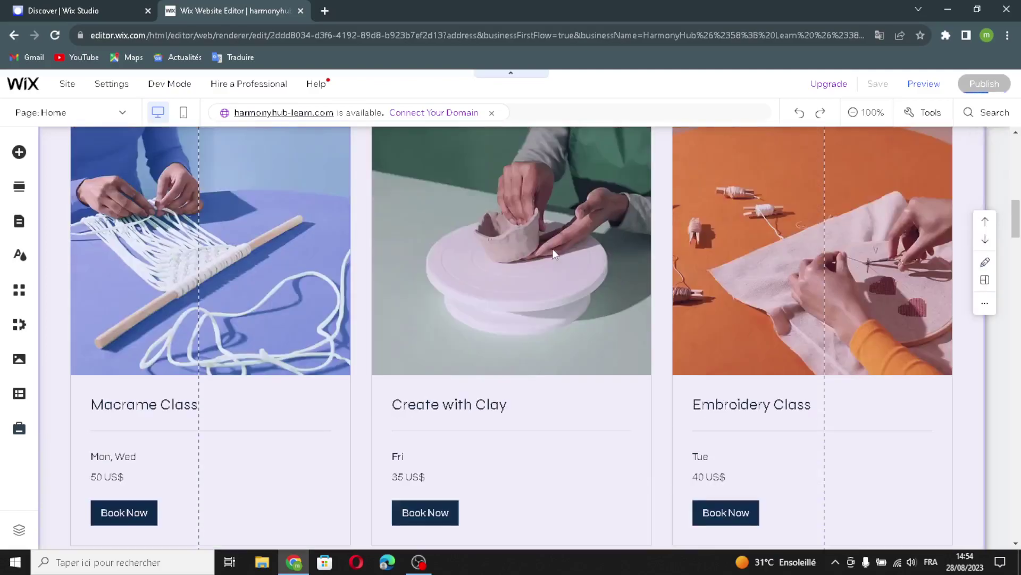
scroll(552, 248, up, 1)
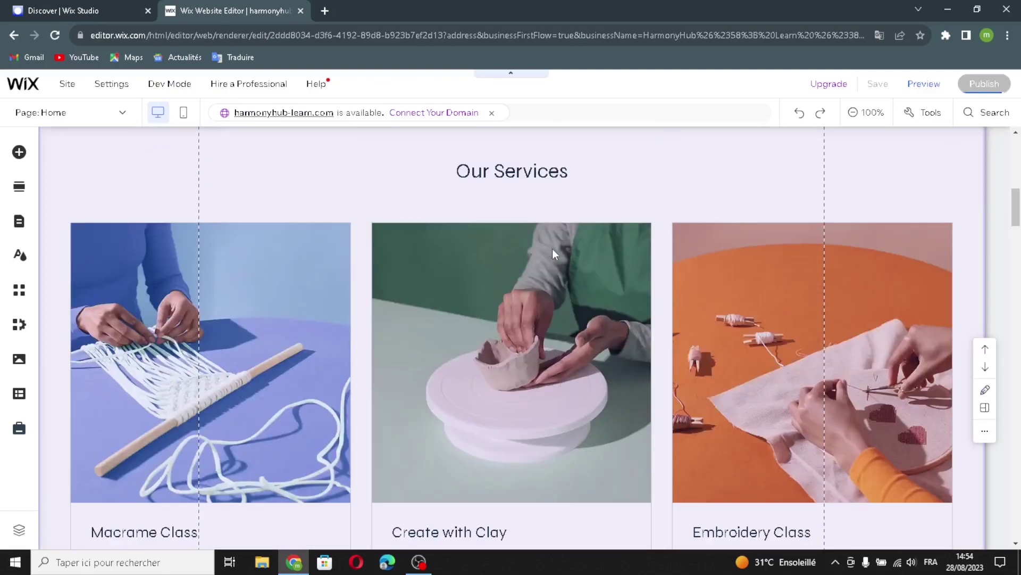